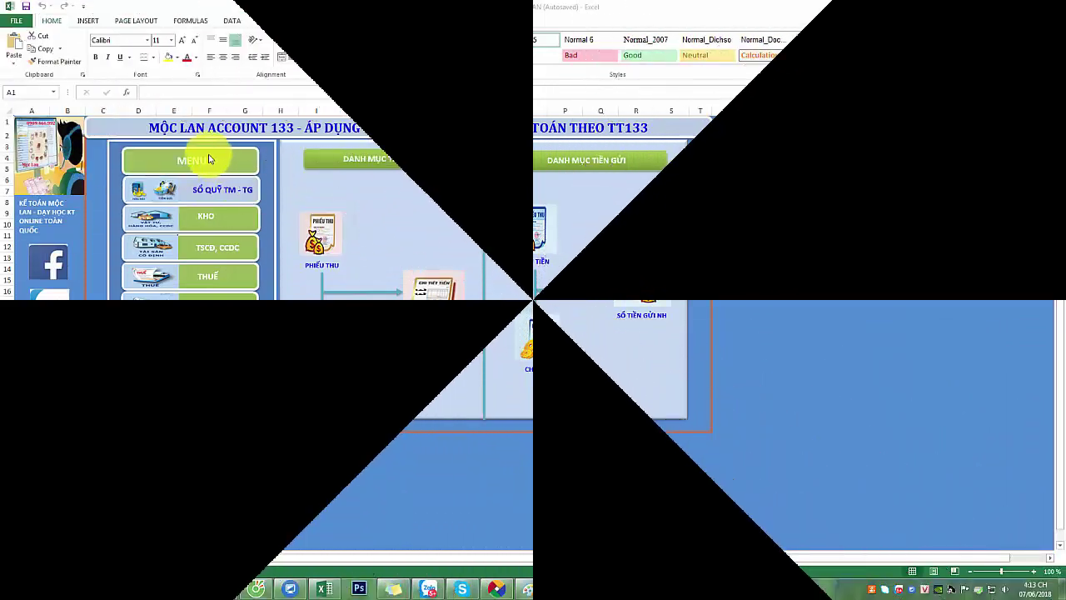
Restore the starting catalogue panels, glance at the detailed data-entry ledger, and return to the menu.
{"action": "left_click", "coordinate": [207, 158]}
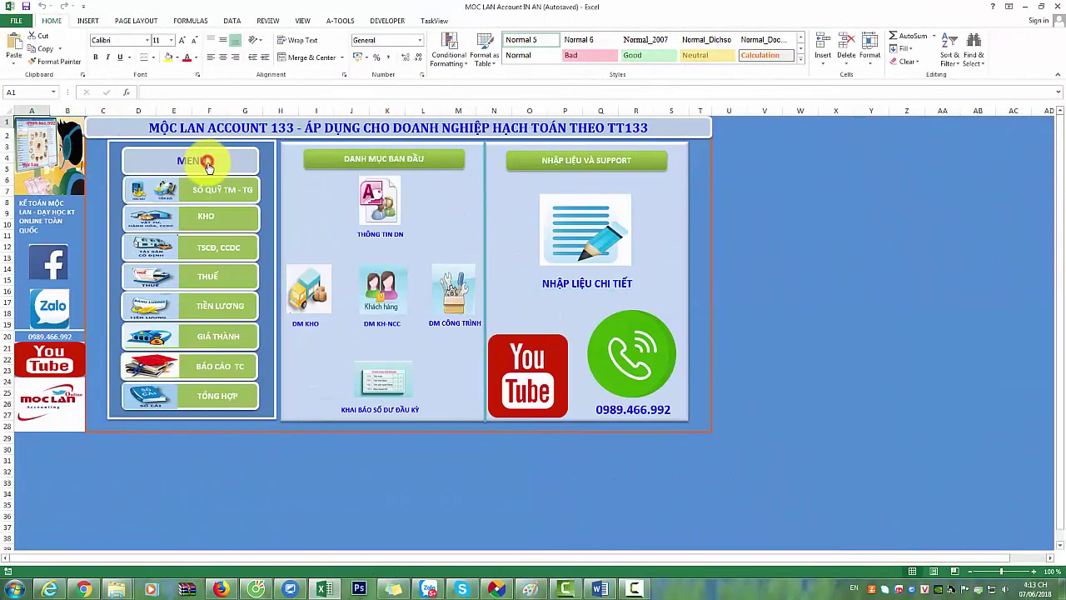
{"action": "left_click", "coordinate": [560, 252]}
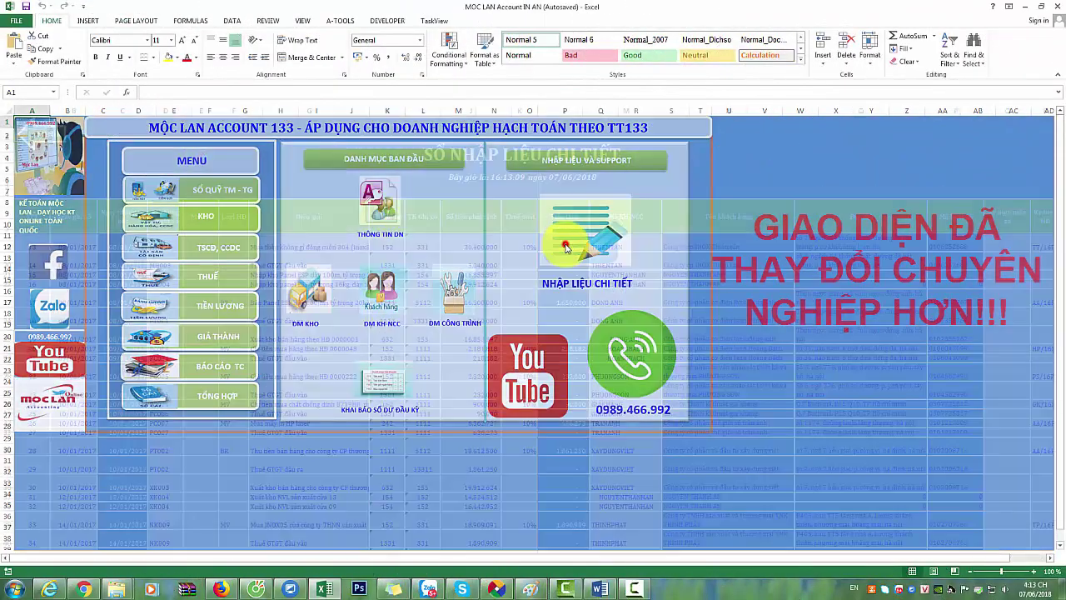
{"action": "left_click", "coordinate": [50, 142]}
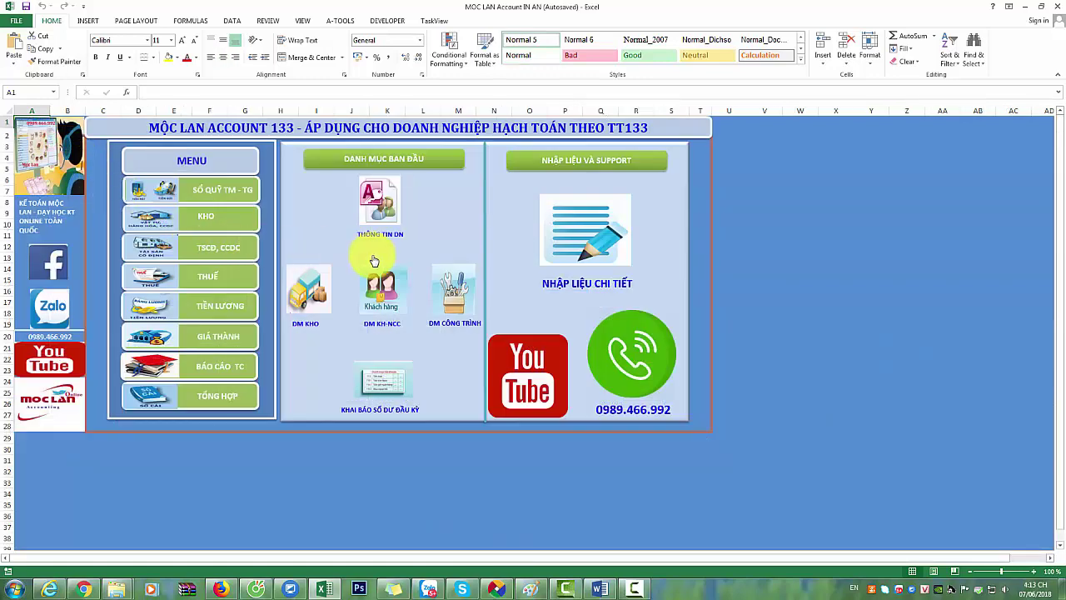
Preview the PHIẾU THU receipts and batch-print them to CutePDF Writer, then return to MENU.
{"action": "left_click", "coordinate": [218, 196]}
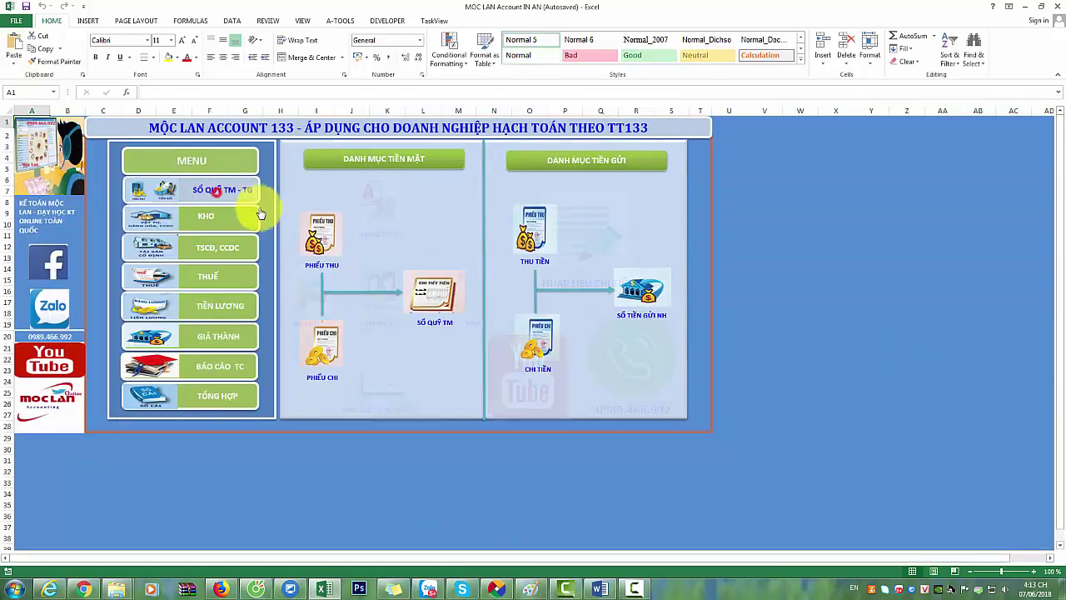
{"action": "left_click", "coordinate": [311, 231]}
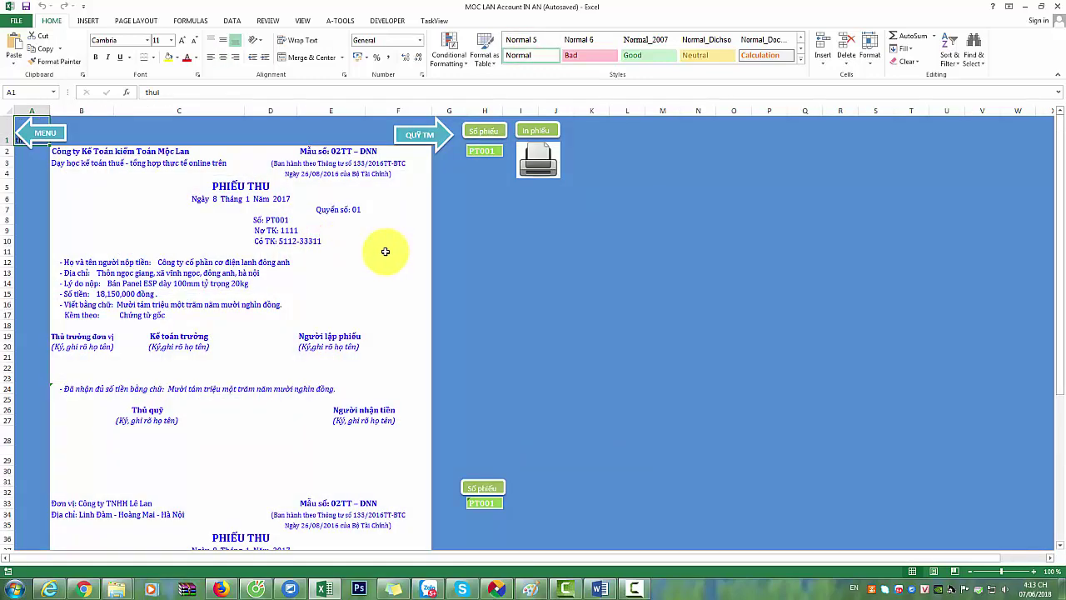
{"action": "key", "text": "ctrl+p"}
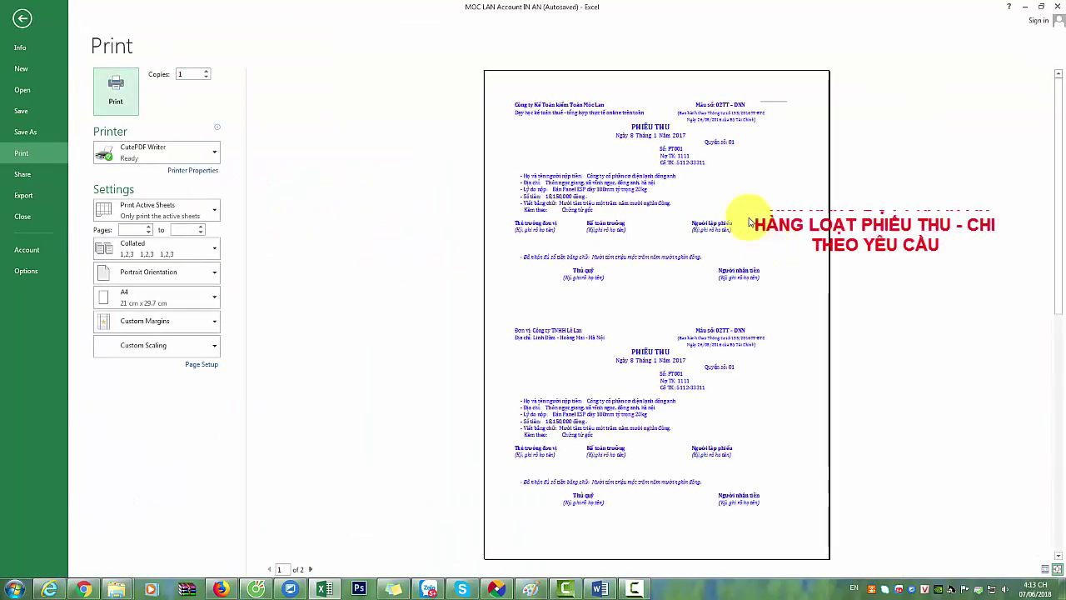
{"action": "key", "text": "Escape"}
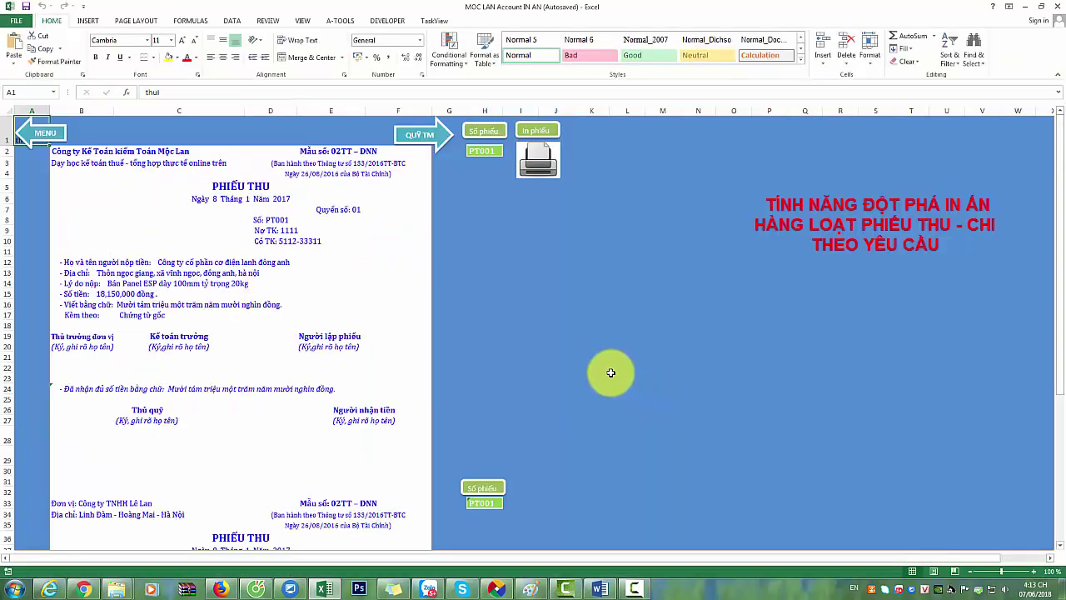
{"action": "left_click", "coordinate": [539, 167]}
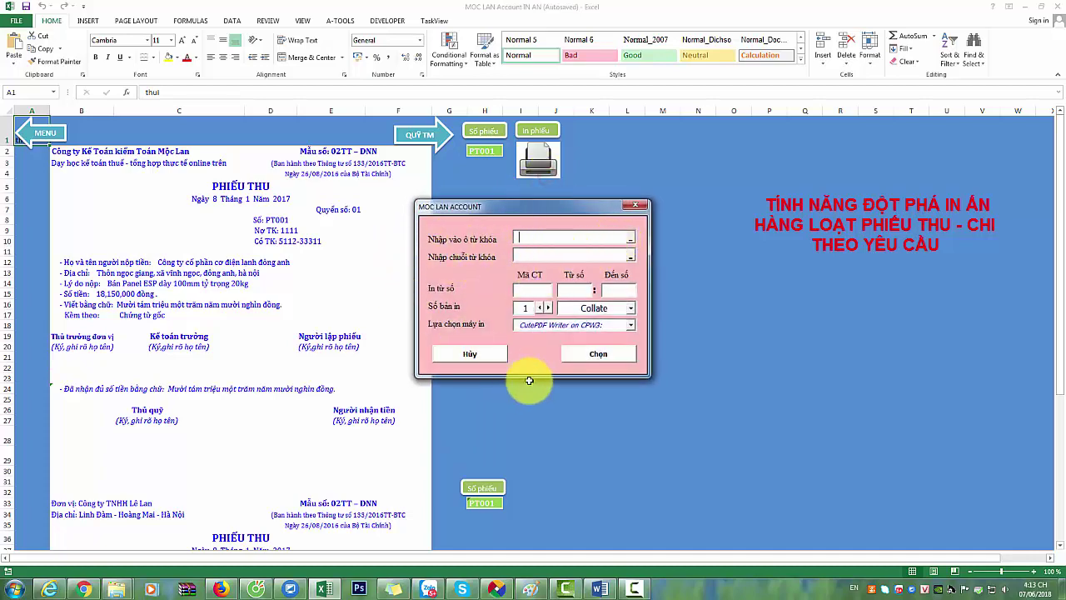
{"action": "left_click", "coordinate": [601, 355]}
{"action": "left_click", "coordinate": [51, 139]}
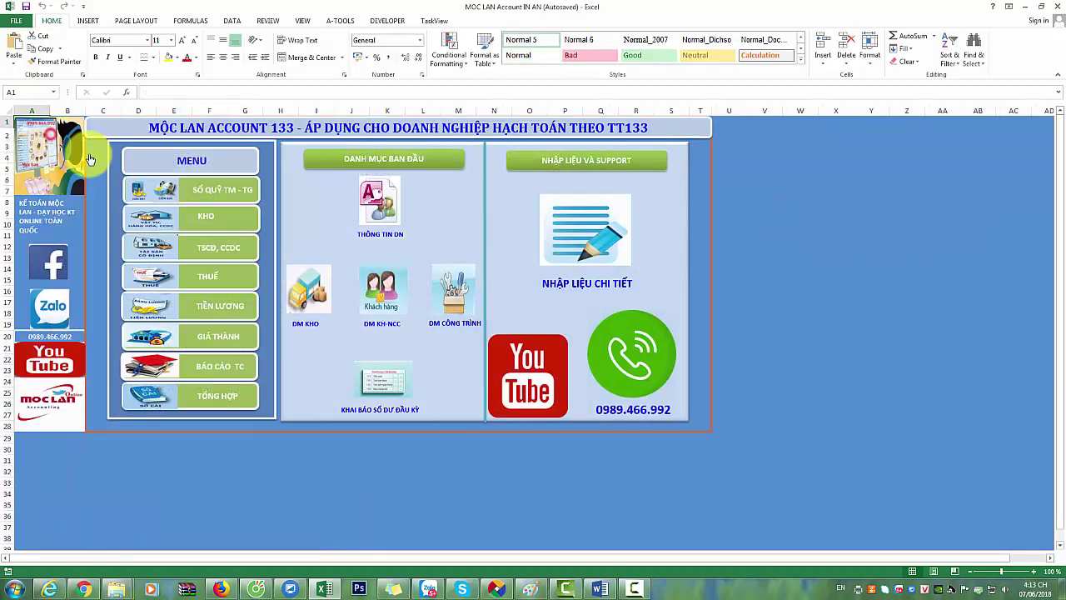
{"action": "left_click", "coordinate": [233, 195]}
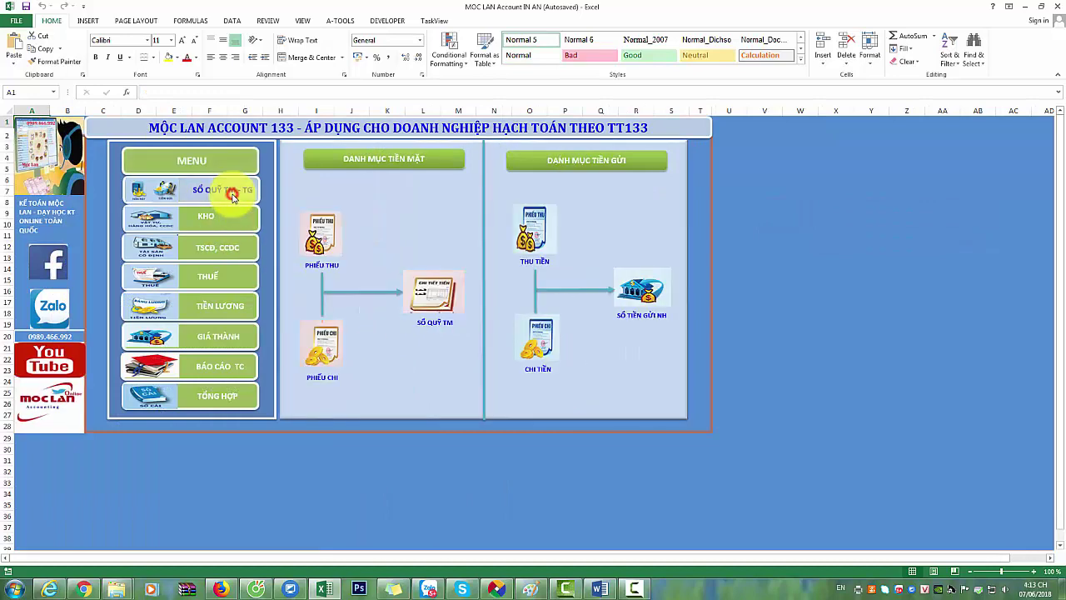
{"action": "left_click", "coordinate": [650, 298]}
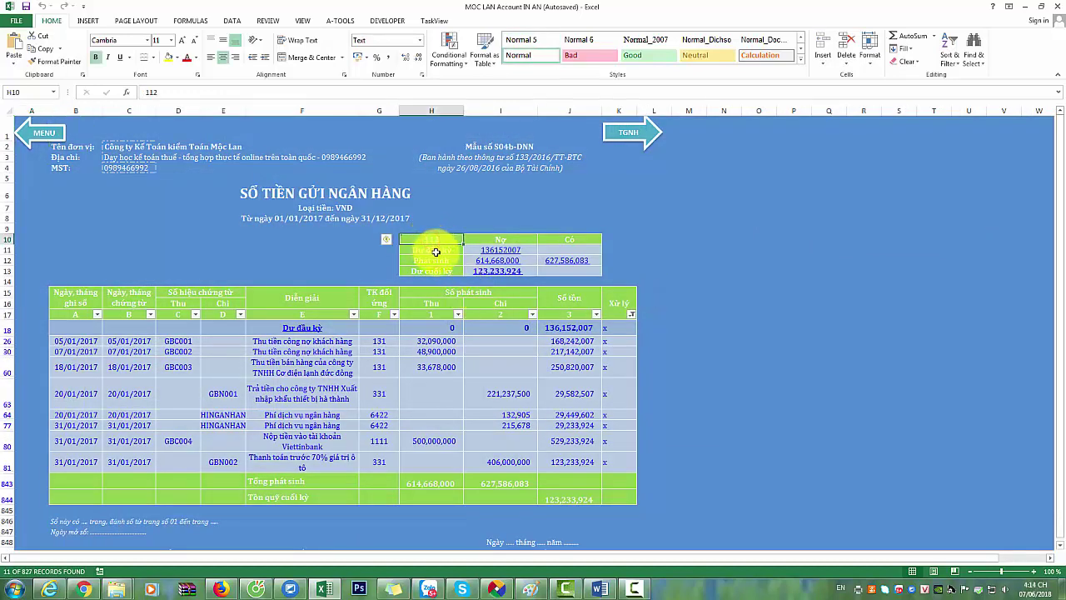
{"action": "type", "text": "11"}
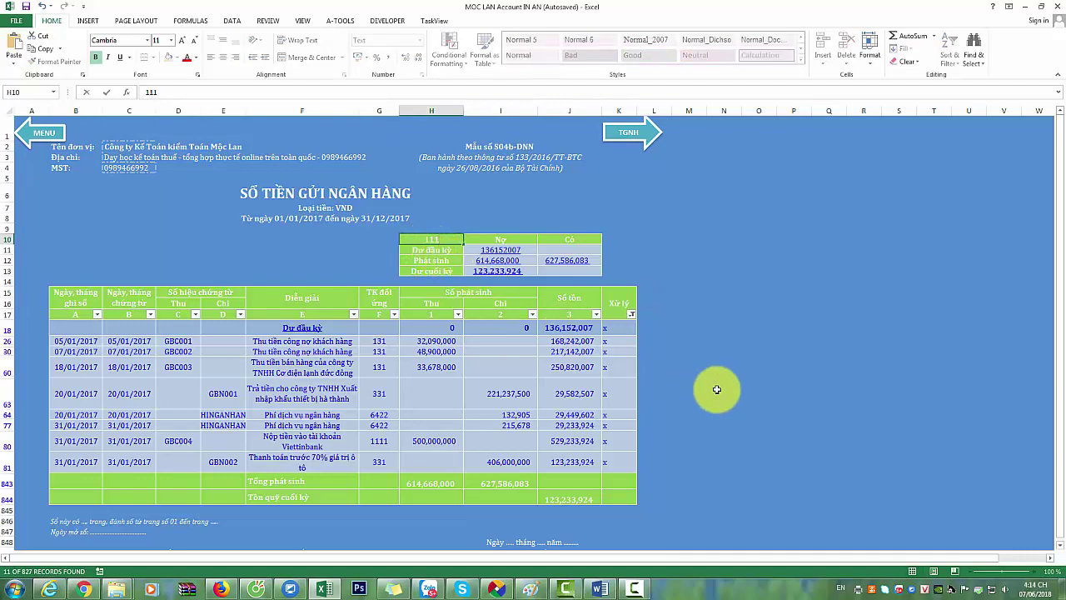
{"action": "left_click", "coordinate": [714, 385]}
{"action": "scroll", "coordinate": [641, 379], "scroll_direction": "down", "scroll_amount": 1}
{"action": "scroll", "coordinate": [623, 424], "scroll_direction": "down", "scroll_amount": 4}
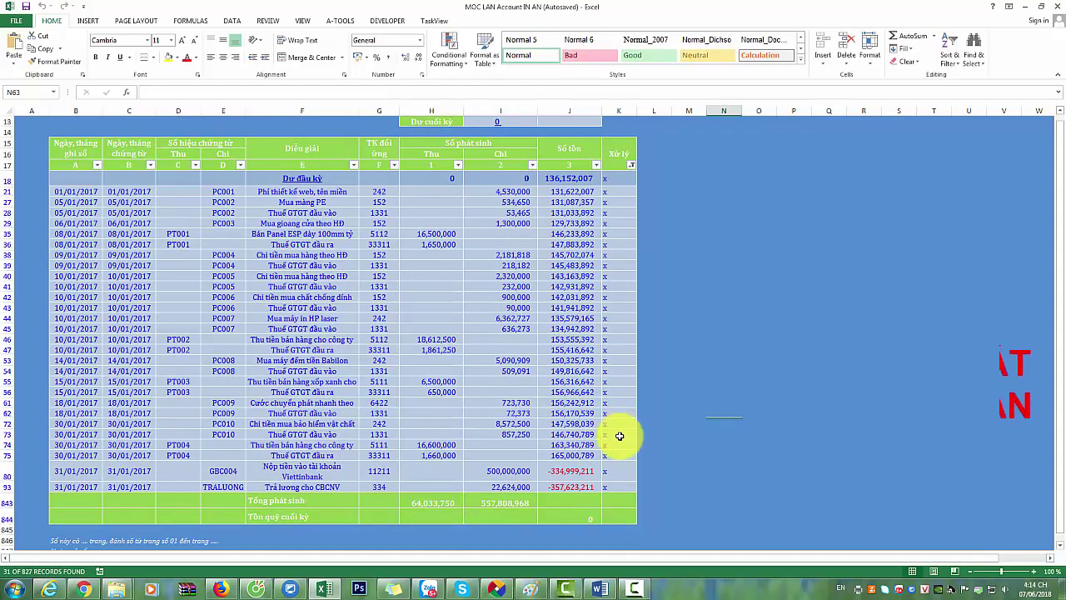
{"action": "scroll", "coordinate": [566, 316], "scroll_direction": "up", "scroll_amount": 5}
{"action": "type", "text": "112"}
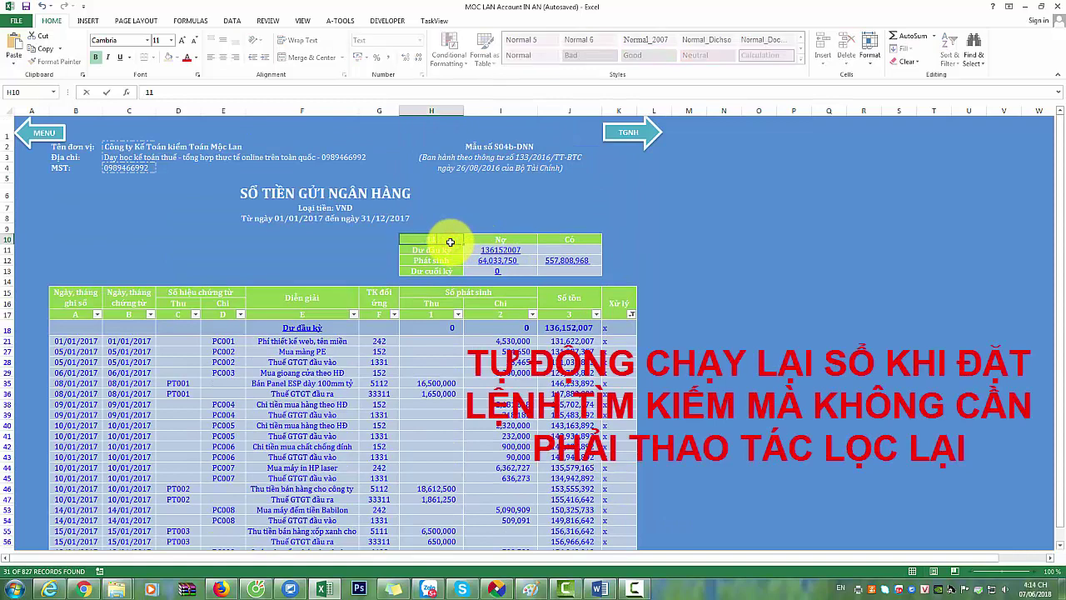
{"action": "left_click", "coordinate": [689, 292]}
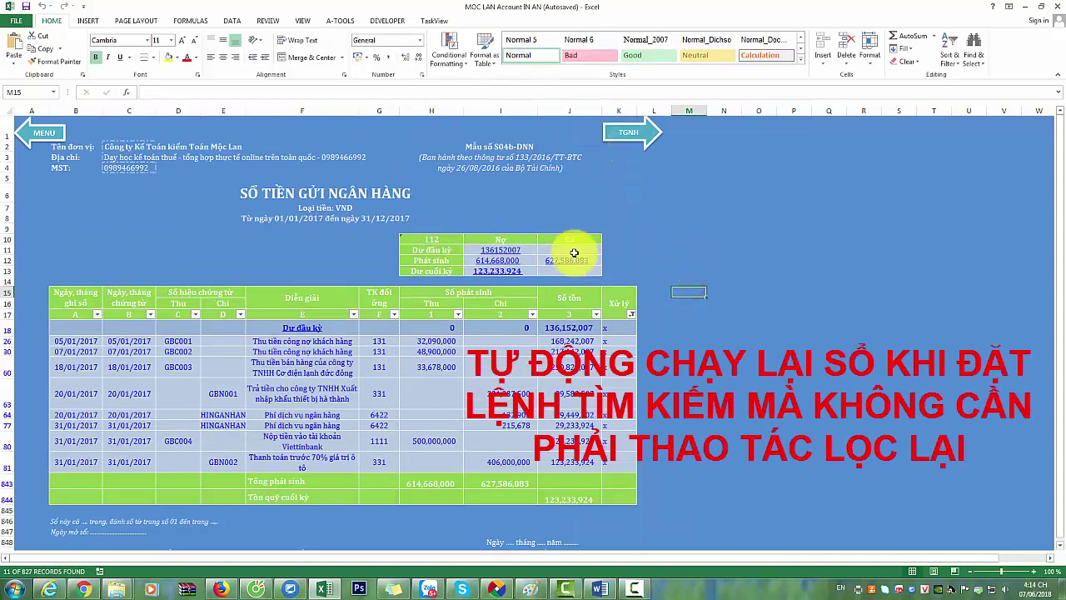
{"action": "left_click", "coordinate": [47, 135]}
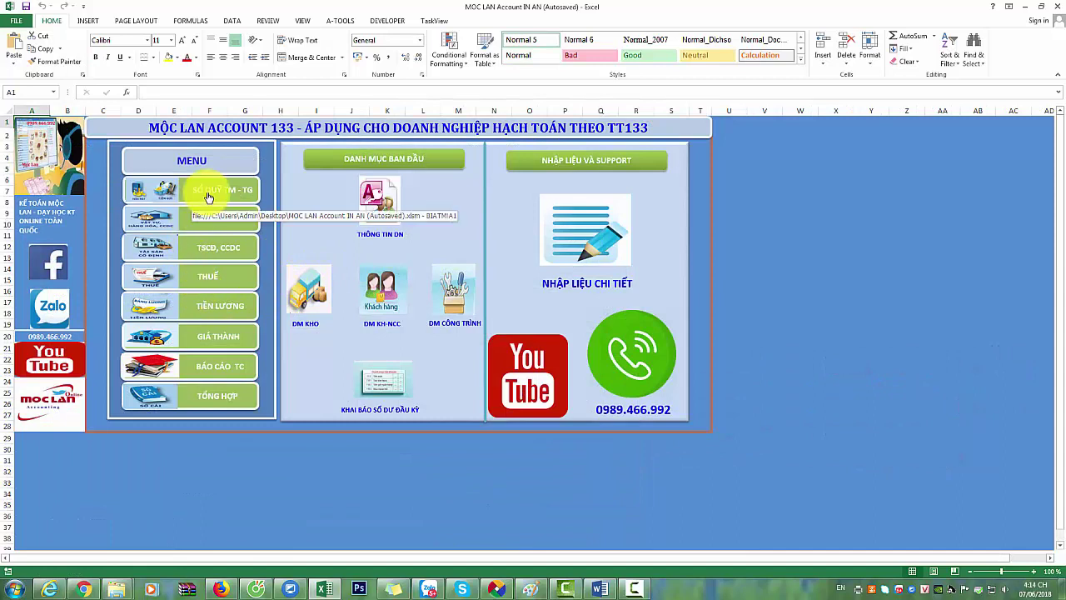
Switch to the KHO section, view the DM HTK ĐẦU KỲ opening inventory list, then open TỒN CÁC KHO.
{"action": "left_click", "coordinate": [209, 200]}
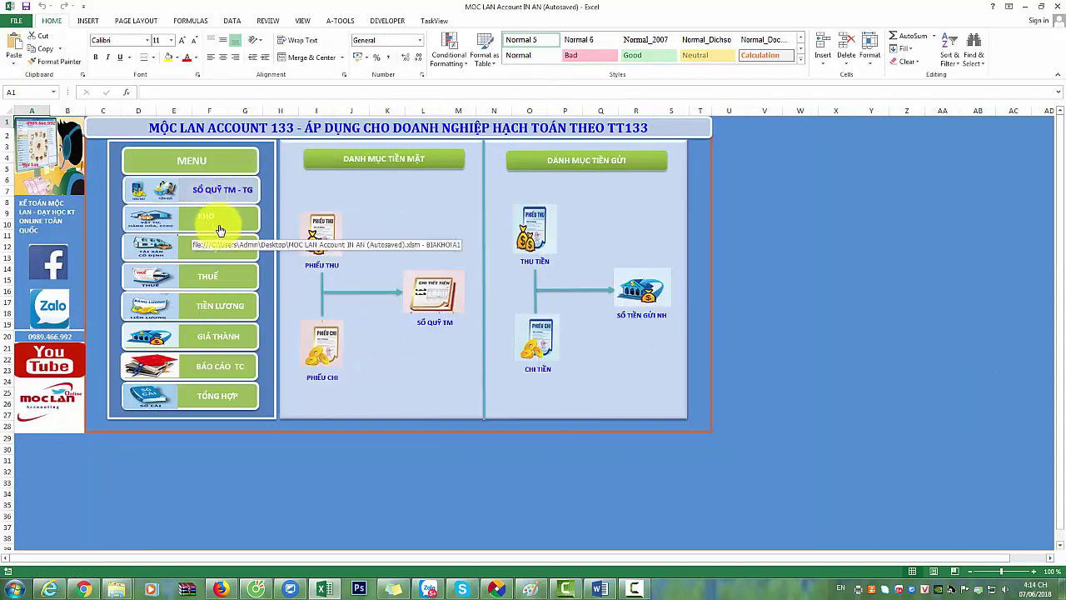
{"action": "left_click", "coordinate": [220, 230]}
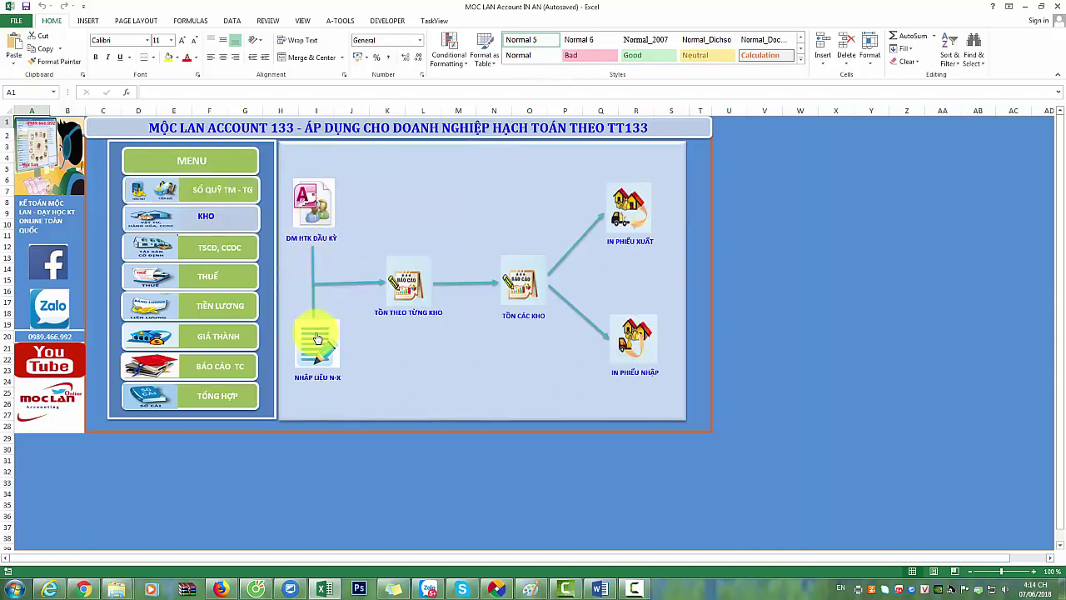
{"action": "left_click", "coordinate": [317, 209]}
{"action": "left_click", "coordinate": [546, 137]}
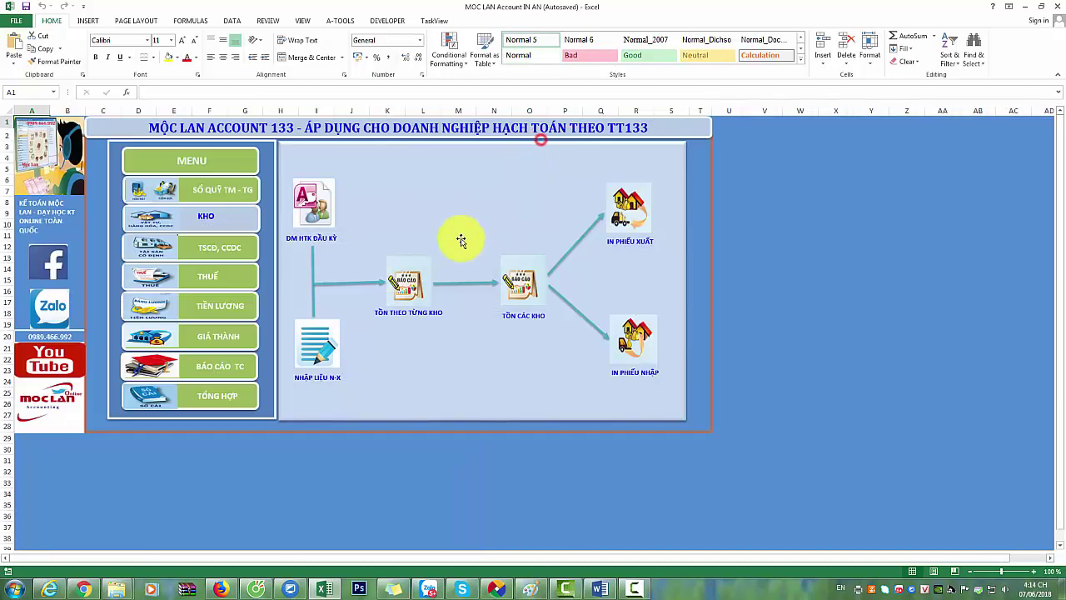
{"action": "left_click", "coordinate": [420, 275]}
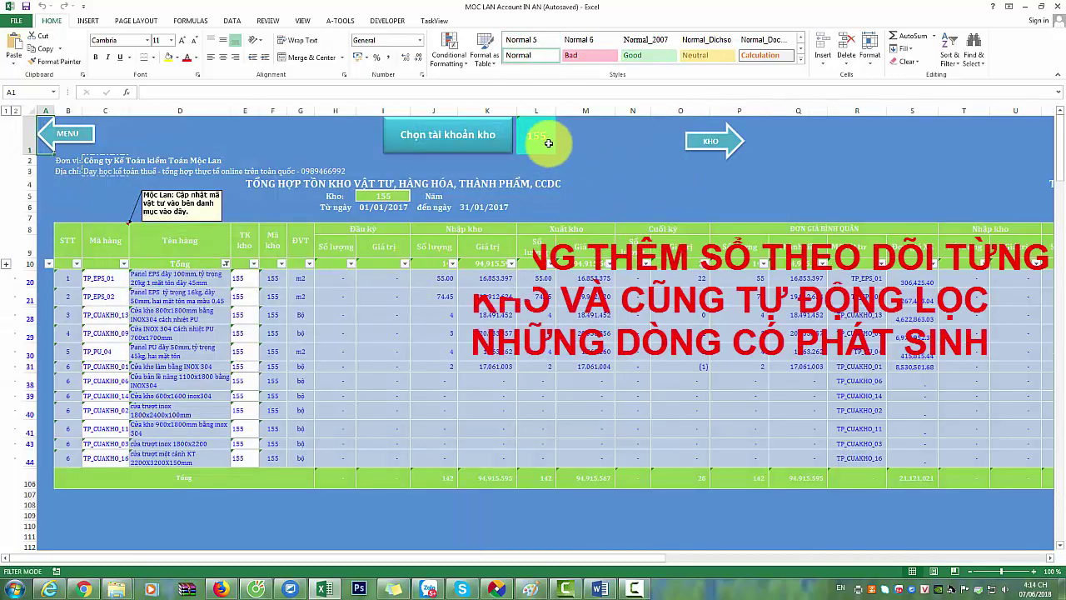
Switch the inventory summary to account 152, then back to account 155.
{"action": "left_click", "coordinate": [546, 138]}
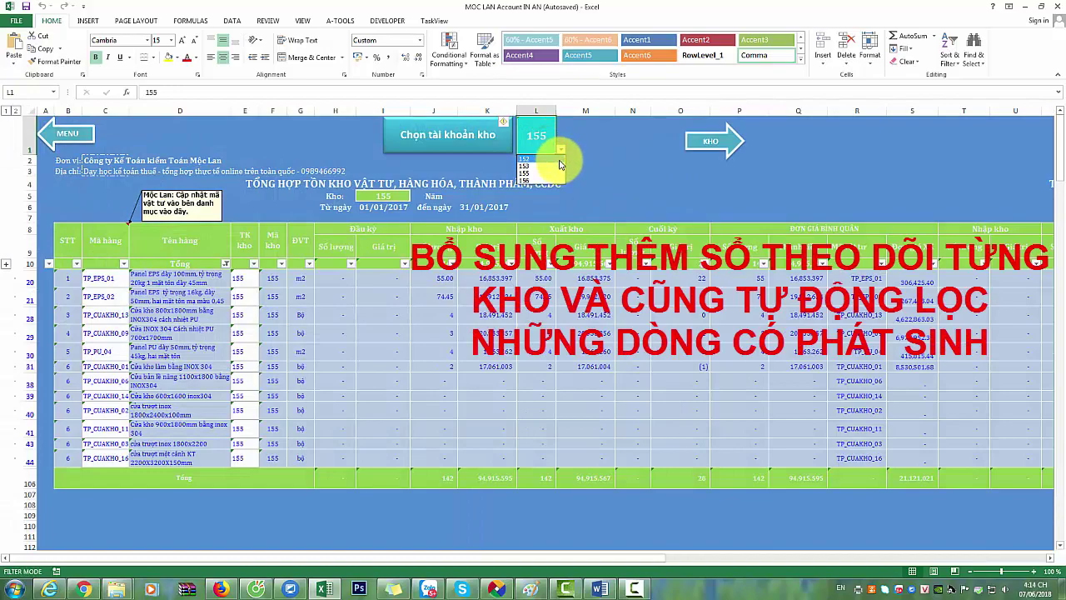
{"action": "left_click", "coordinate": [525, 159]}
{"action": "scroll", "coordinate": [278, 333], "scroll_direction": "down", "scroll_amount": 4}
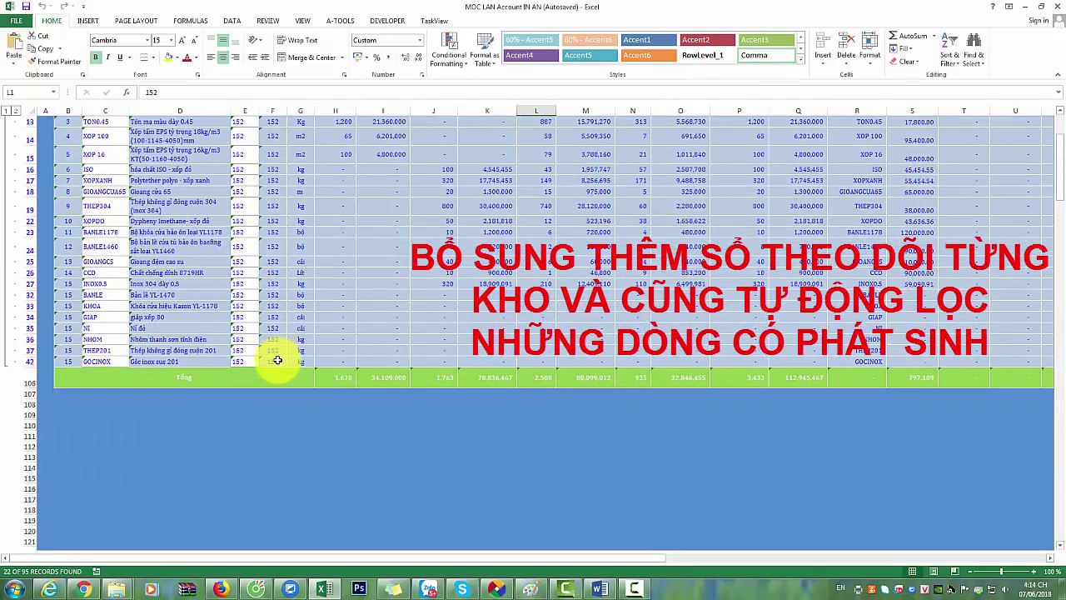
{"action": "scroll", "coordinate": [278, 358], "scroll_direction": "up", "scroll_amount": 4}
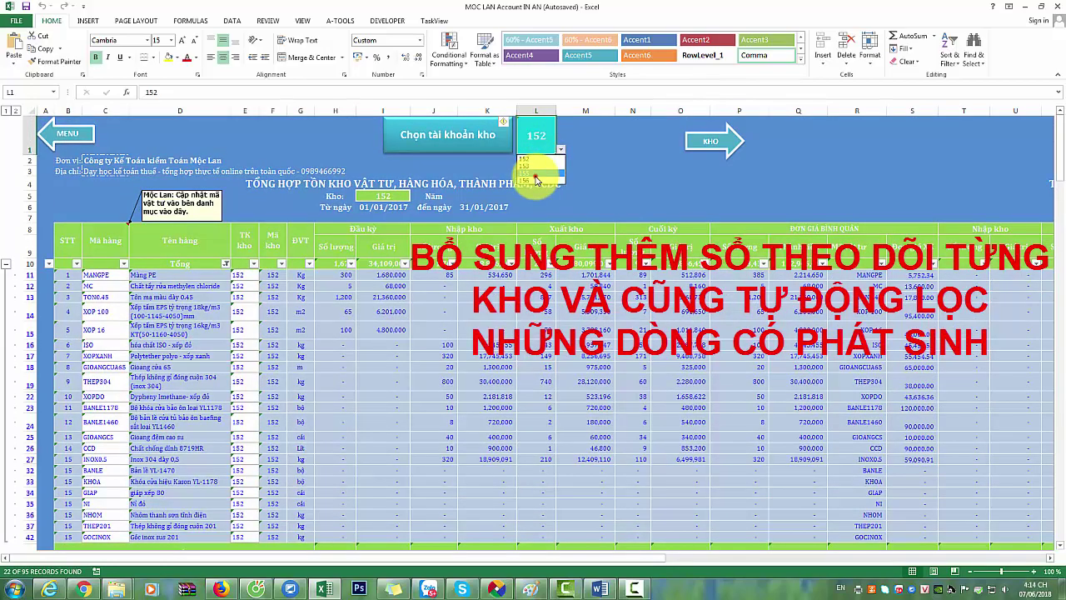
{"action": "left_click", "coordinate": [533, 173]}
{"action": "scroll", "coordinate": [444, 402], "scroll_direction": "down", "scroll_amount": 1}
{"action": "scroll", "coordinate": [444, 402], "scroll_direction": "up", "scroll_amount": 1}
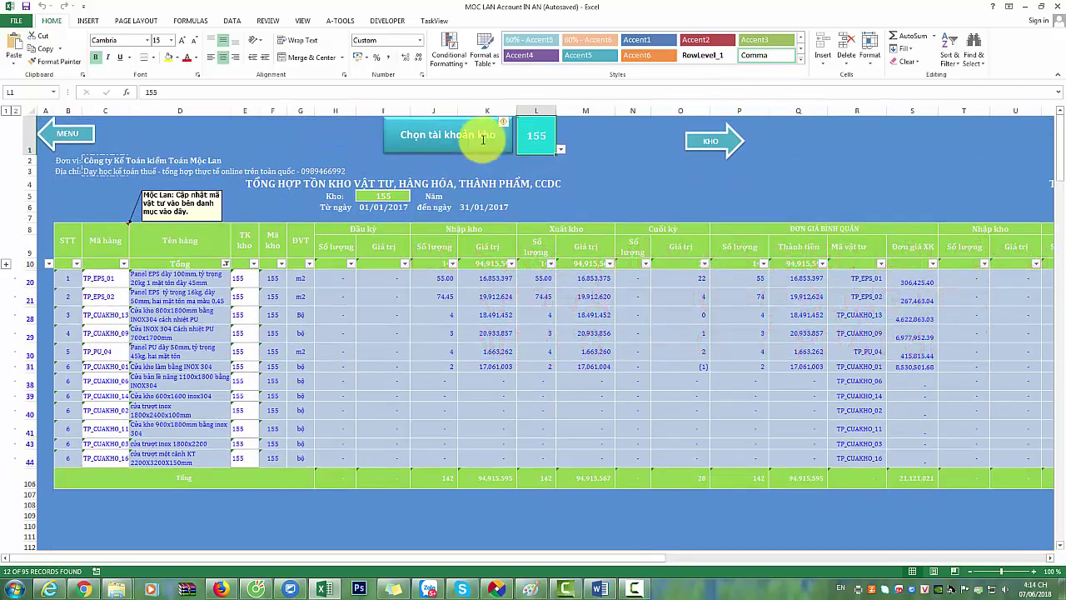
Return to the warehouse diagram, reopen the inventory summary, then go back to the KHO menu.
{"action": "left_click", "coordinate": [713, 141]}
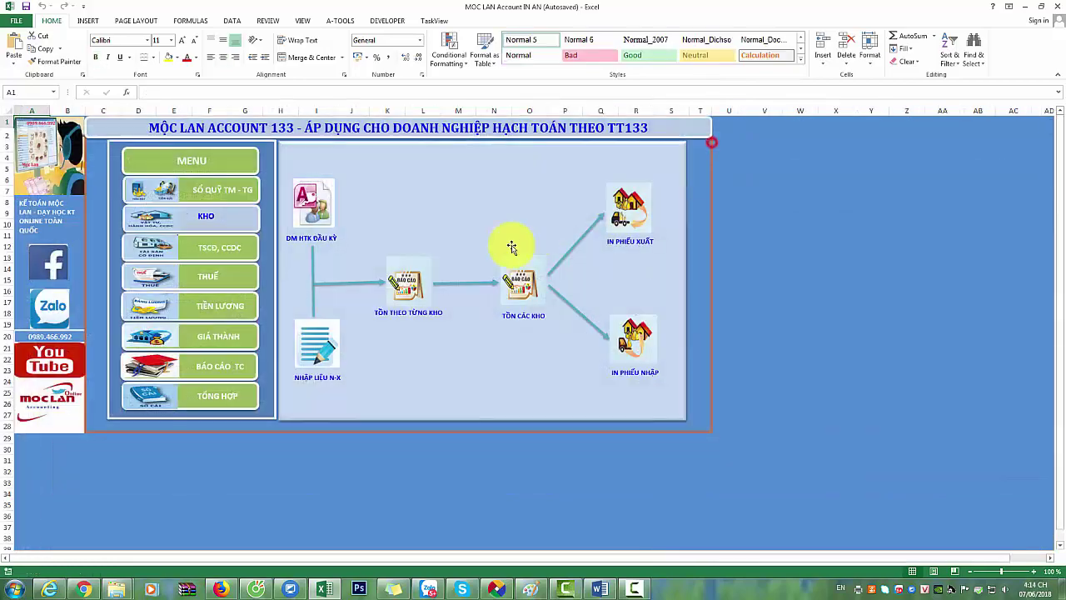
{"action": "left_click", "coordinate": [527, 285]}
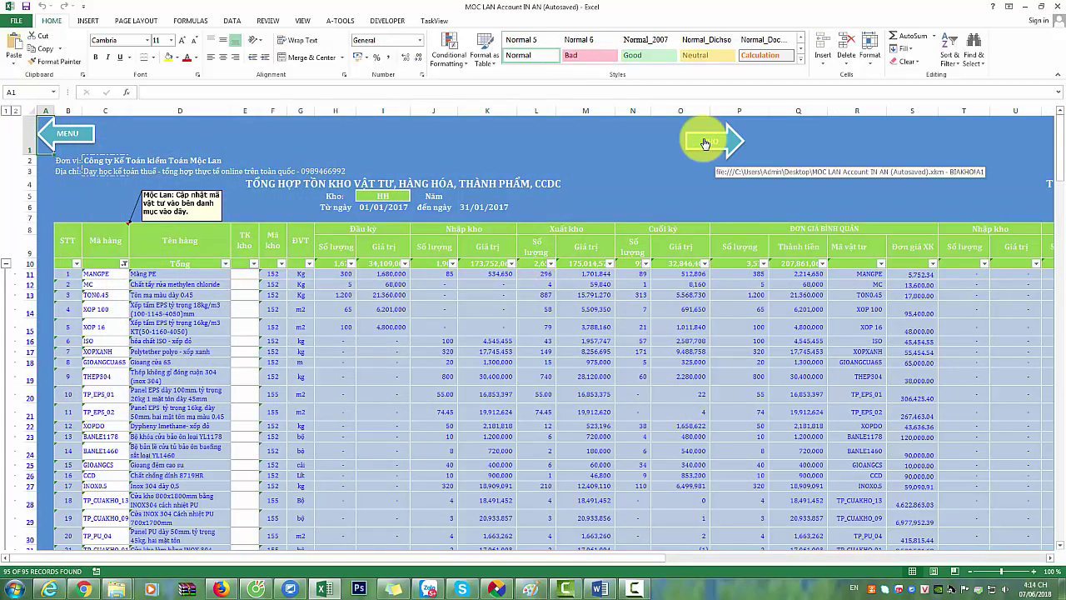
{"action": "left_click", "coordinate": [705, 143]}
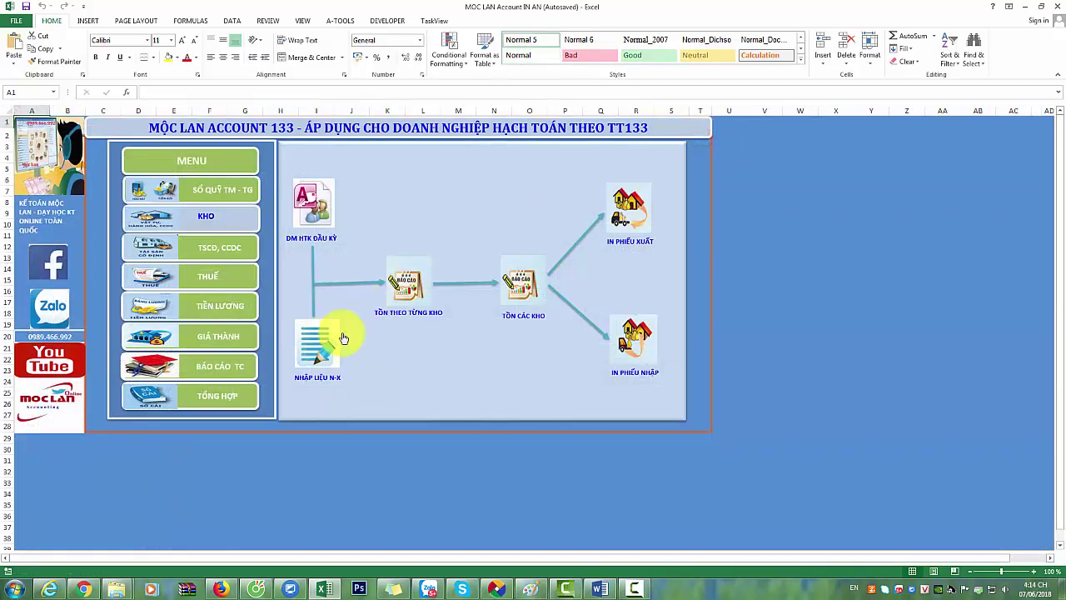
Open the goods-issue voucher sheet and load voucher PX001 in cell E9.
{"action": "left_click", "coordinate": [653, 218]}
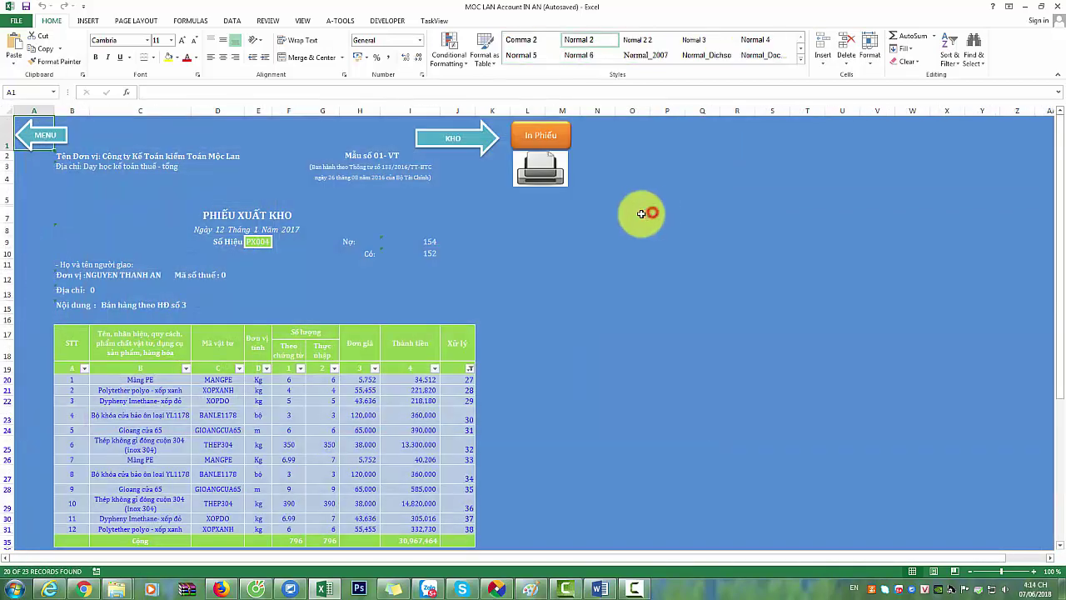
{"action": "left_click", "coordinate": [256, 241]}
{"action": "double_click", "coordinate": [266, 241]}
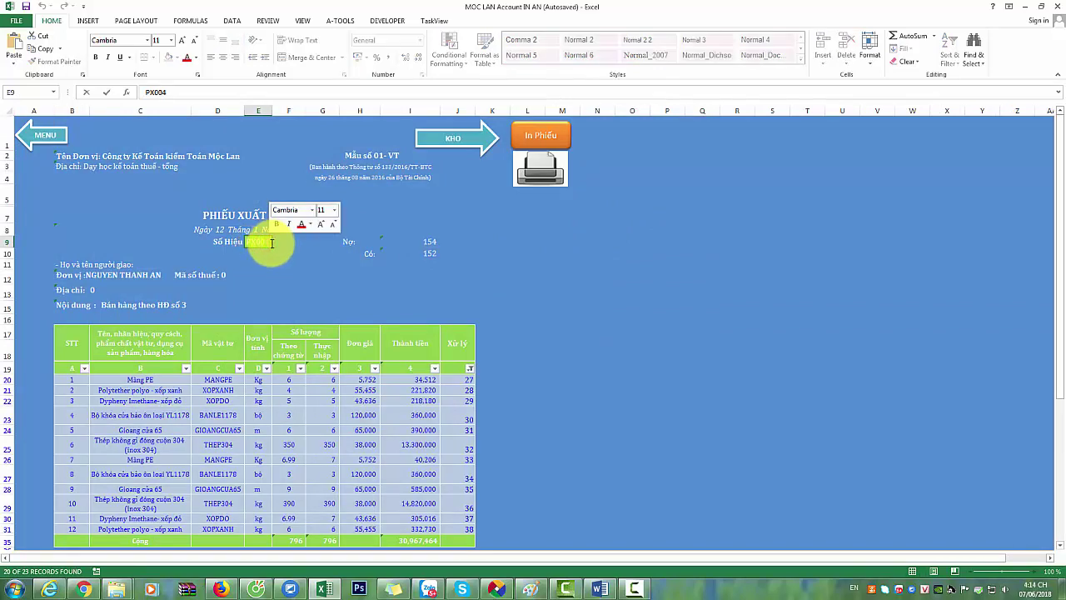
{"action": "type", "text": "PX001"}
{"action": "left_click", "coordinate": [582, 376]}
{"action": "scroll", "coordinate": [630, 445], "scroll_direction": "down", "scroll_amount": 1}
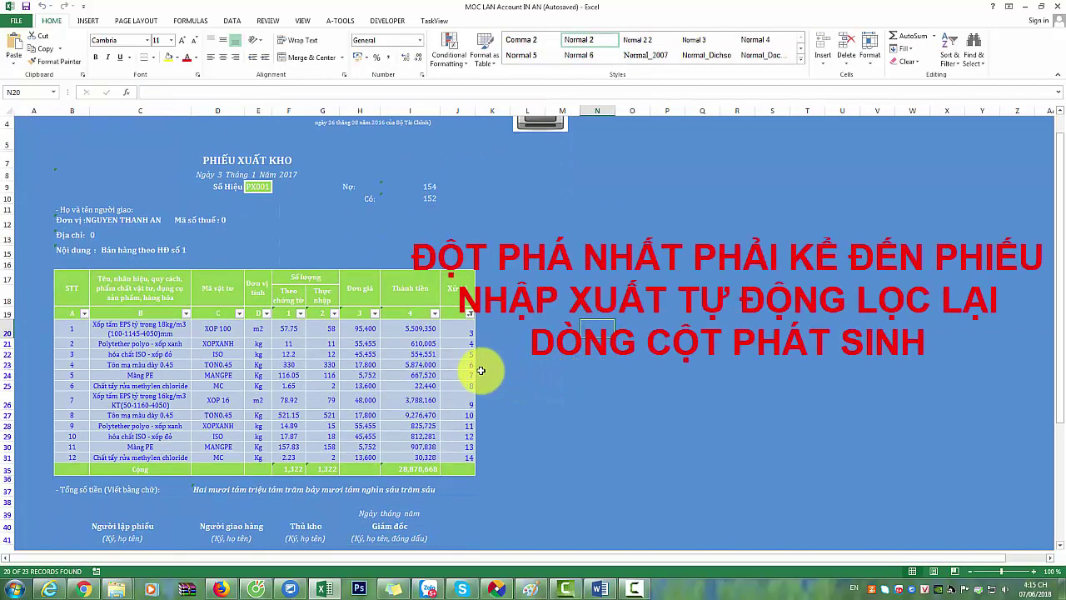
{"action": "scroll", "coordinate": [416, 316], "scroll_direction": "up", "scroll_amount": 2}
{"action": "scroll", "coordinate": [316, 248], "scroll_direction": "up", "scroll_amount": 1}
Switch the voucher in E9 to PX002, then to PX004.
{"action": "double_click", "coordinate": [267, 243]}
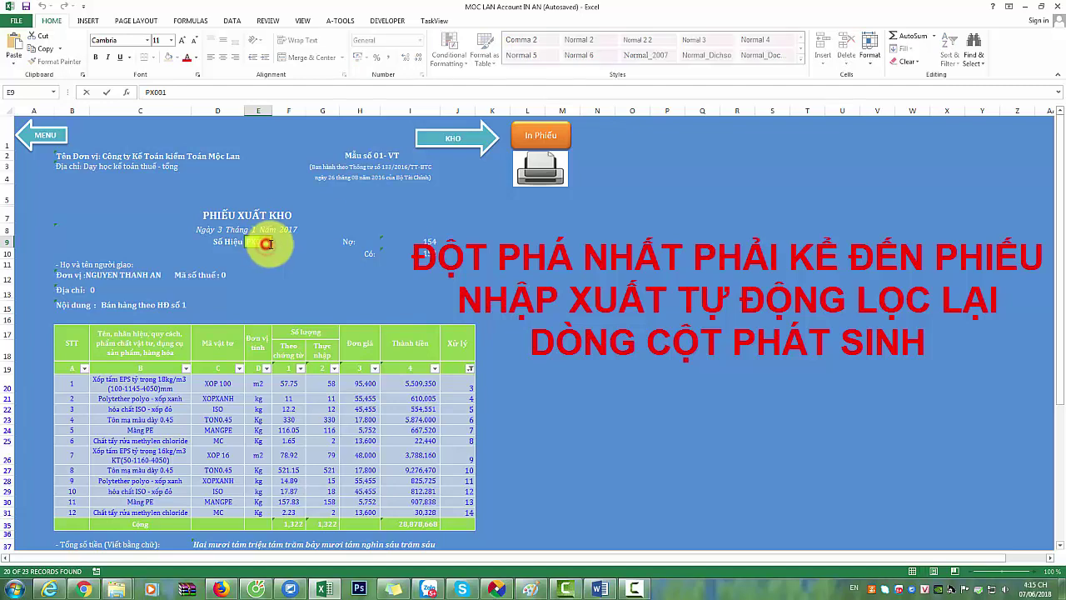
{"action": "type", "text": "PX002"}
{"action": "left_click", "coordinate": [530, 417]}
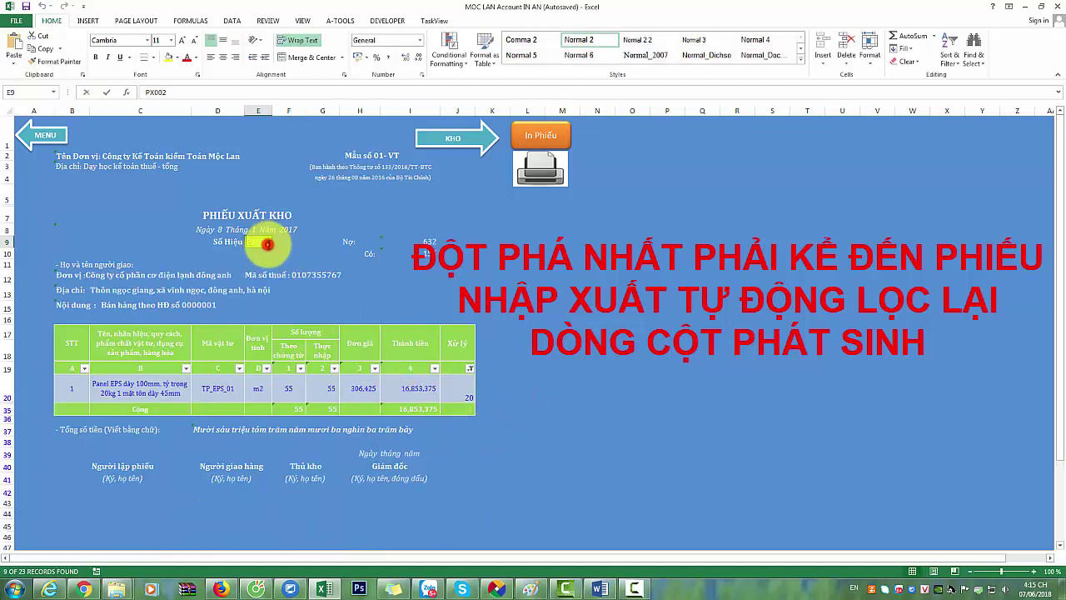
{"action": "double_click", "coordinate": [267, 243]}
{"action": "type", "text": "PX004"}
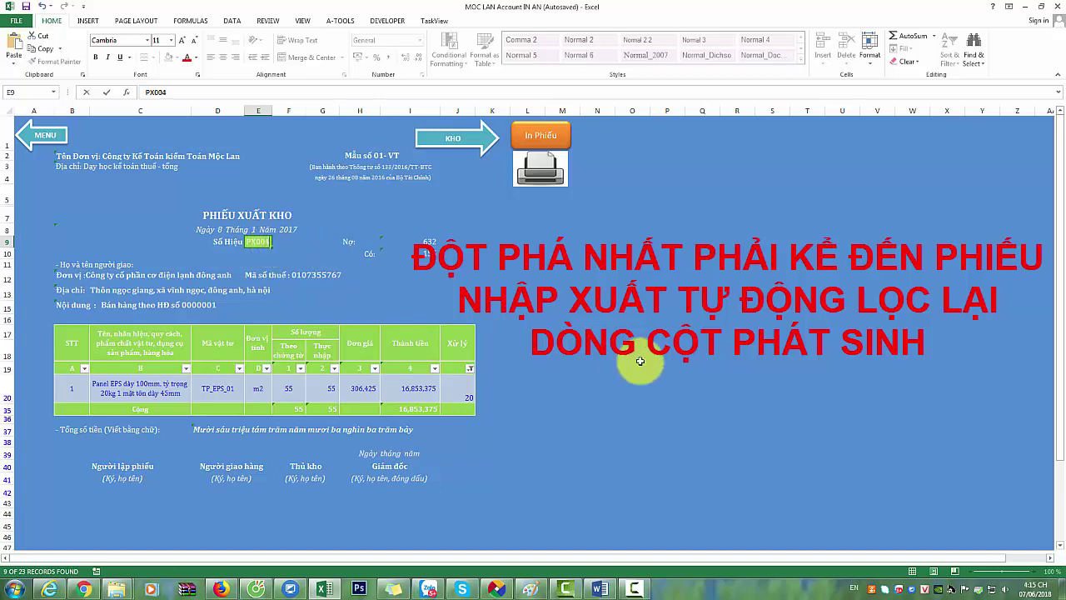
{"action": "left_click", "coordinate": [640, 360]}
{"action": "scroll", "coordinate": [499, 417], "scroll_direction": "down", "scroll_amount": 1}
{"action": "scroll", "coordinate": [504, 380], "scroll_direction": "up", "scroll_amount": 3}
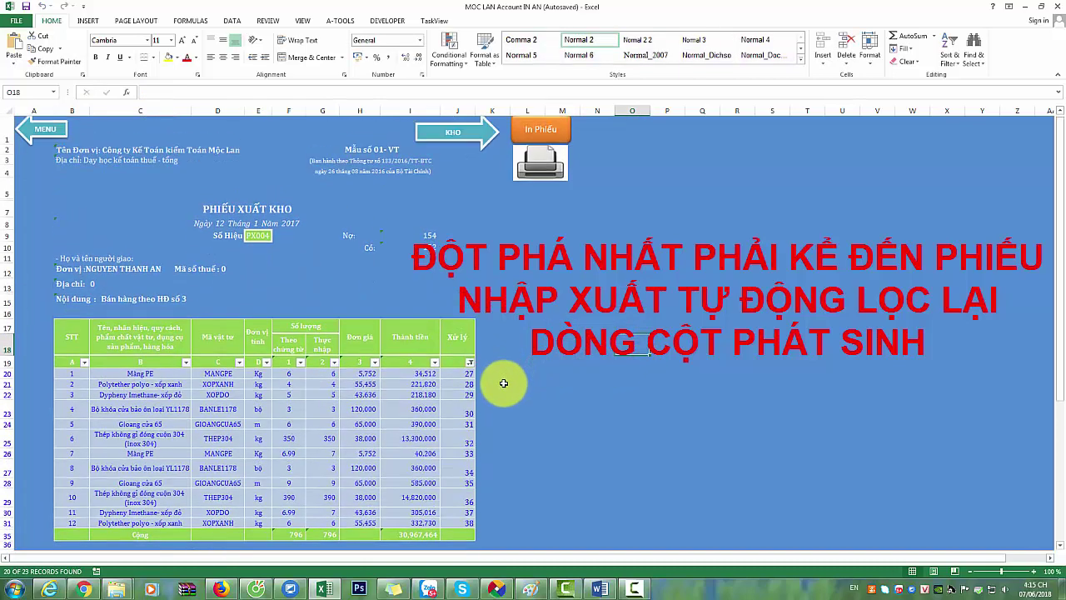
Batch-print goods-issue vouchers 001 to 003 with keyword cell E9 and code prefix PX.
{"action": "left_click", "coordinate": [543, 175]}
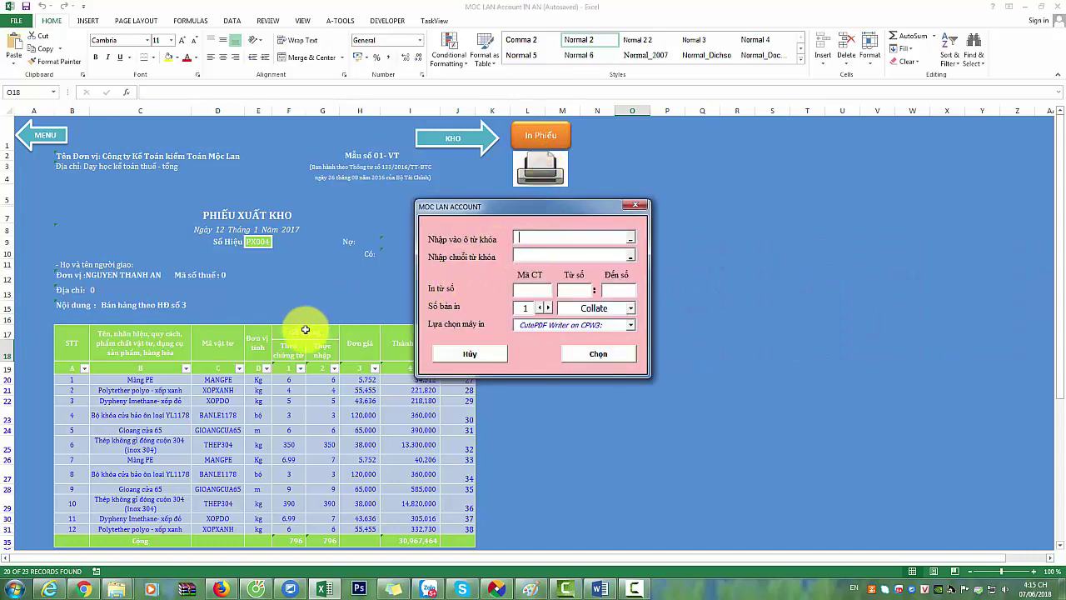
{"action": "left_click", "coordinate": [261, 243]}
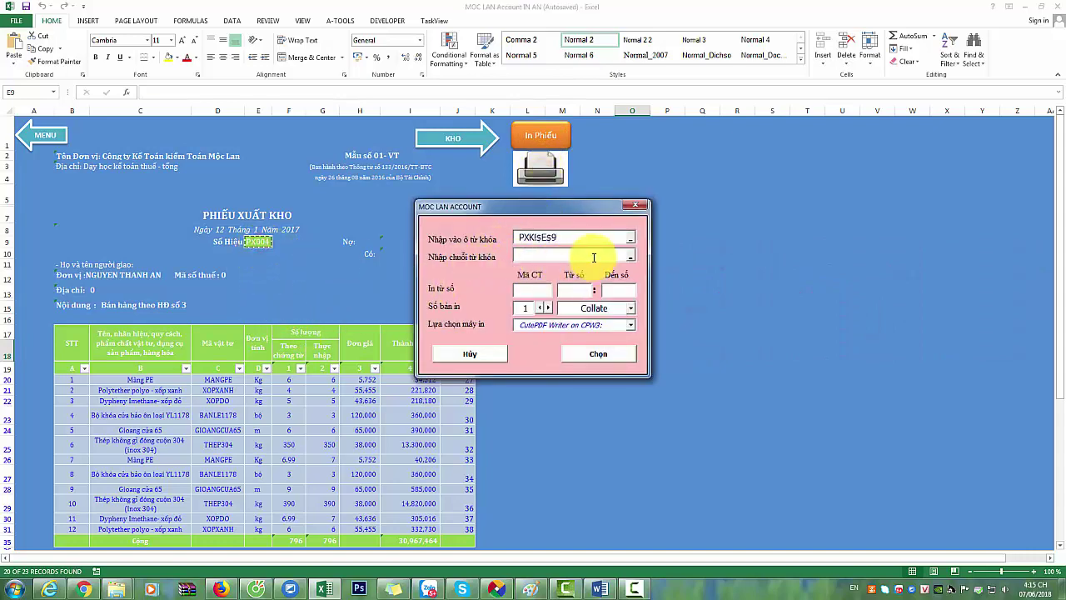
{"action": "left_click", "coordinate": [524, 288]}
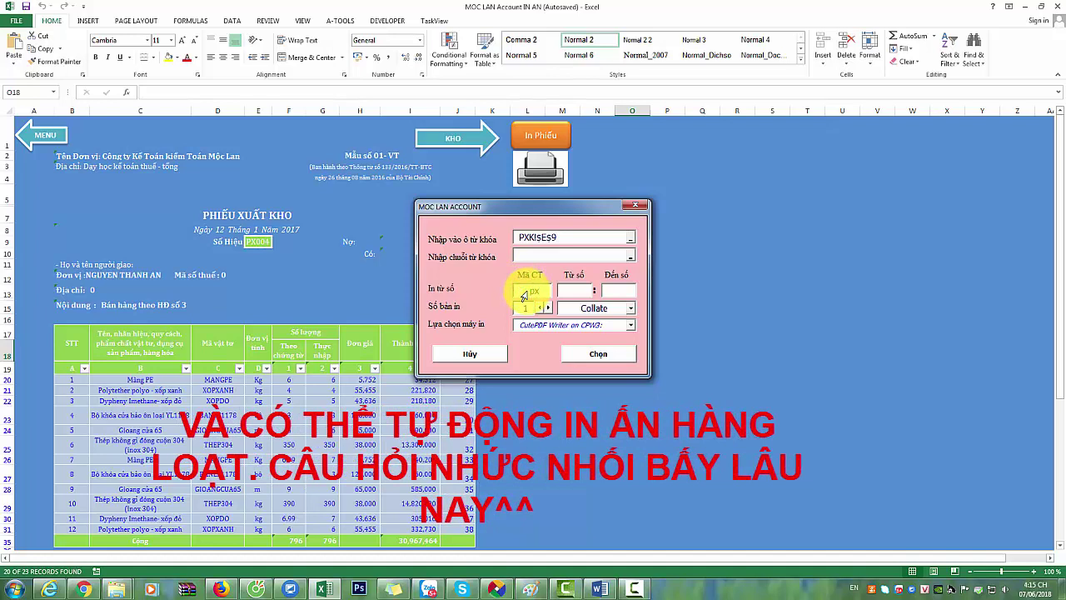
{"action": "type", "text": "PX"}
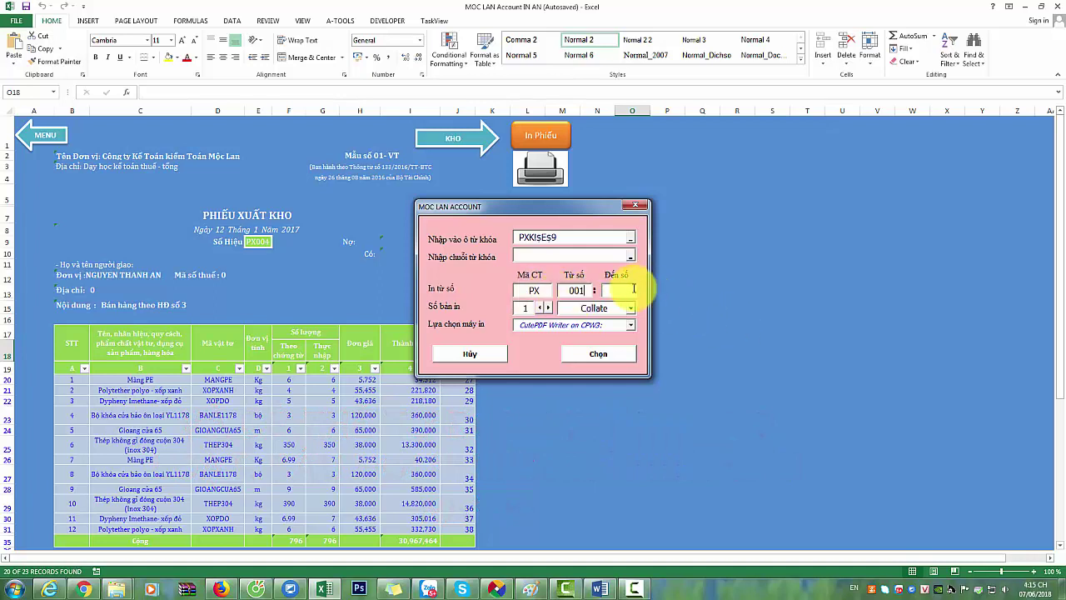
{"action": "left_click", "coordinate": [589, 356]}
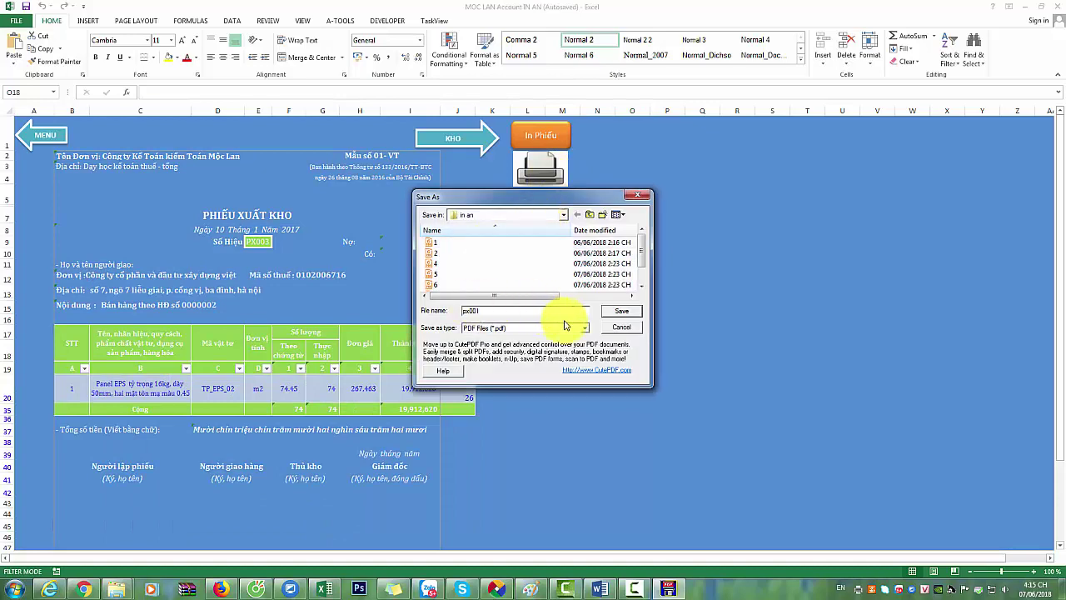
Save the three CutePDF outputs as px001, px002 and px003.
{"action": "left_click", "coordinate": [621, 311]}
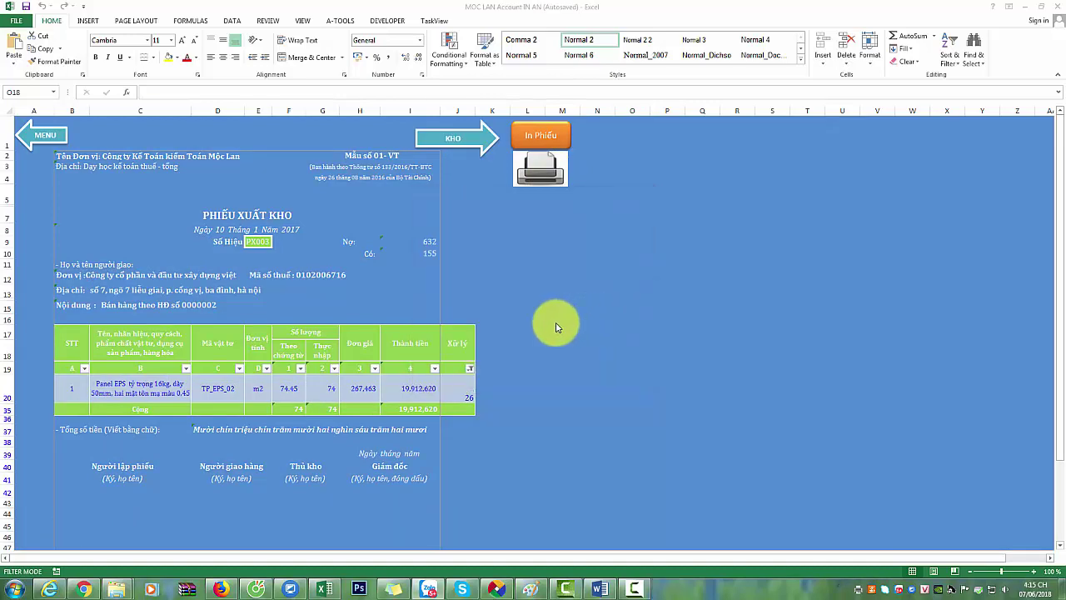
{"action": "left_click_drag", "start_coordinate": [568, 311], "coordinate": [435, 299]}
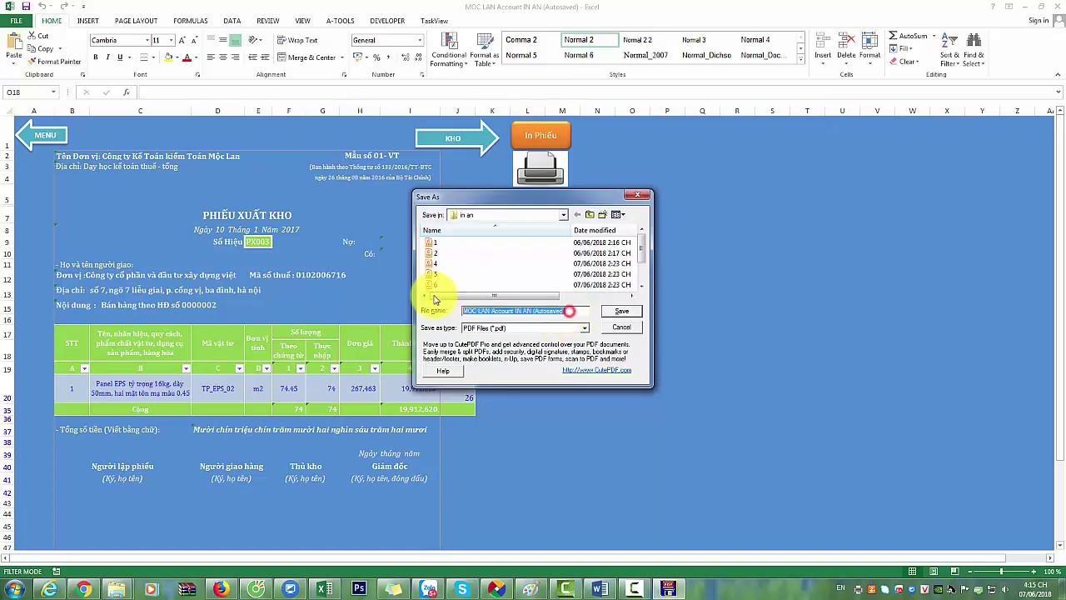
{"action": "type", "text": "px002"}
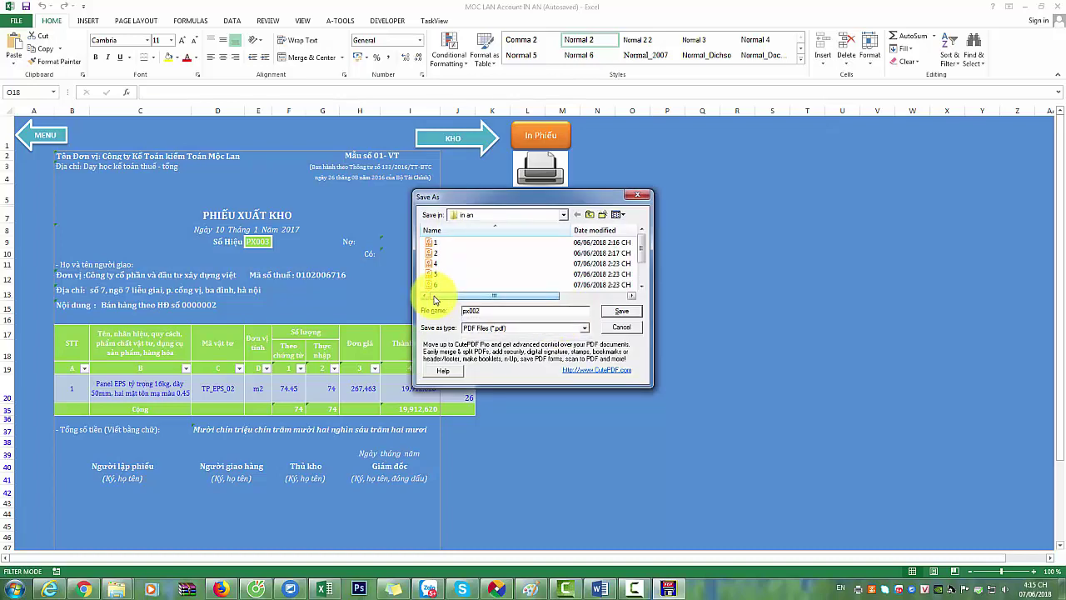
{"action": "left_click", "coordinate": [617, 311]}
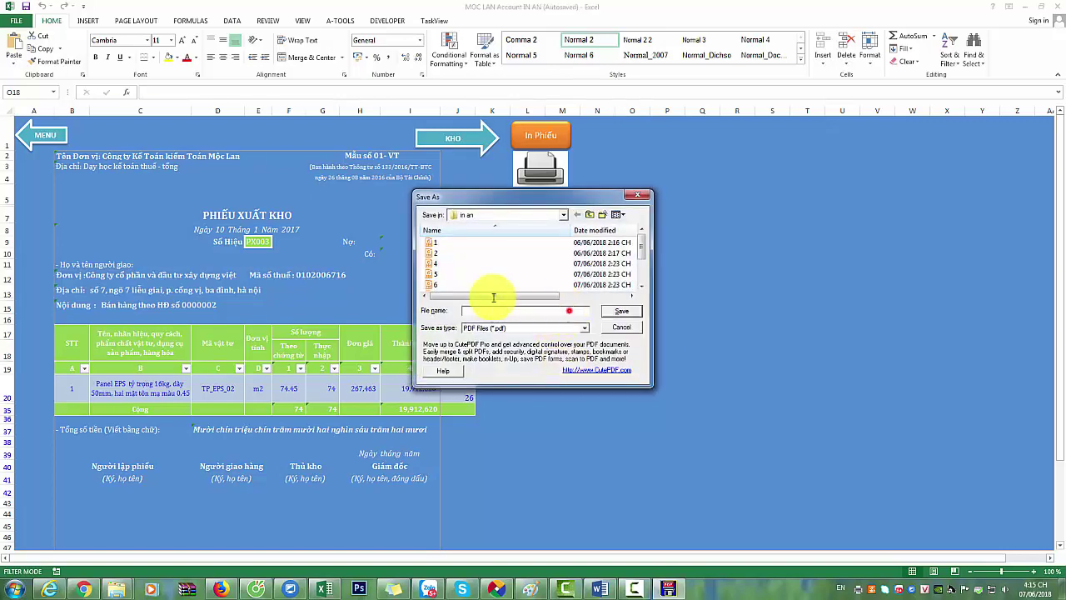
{"action": "left_click_drag", "start_coordinate": [564, 313], "coordinate": [463, 310]}
{"action": "type", "text": "px003"}
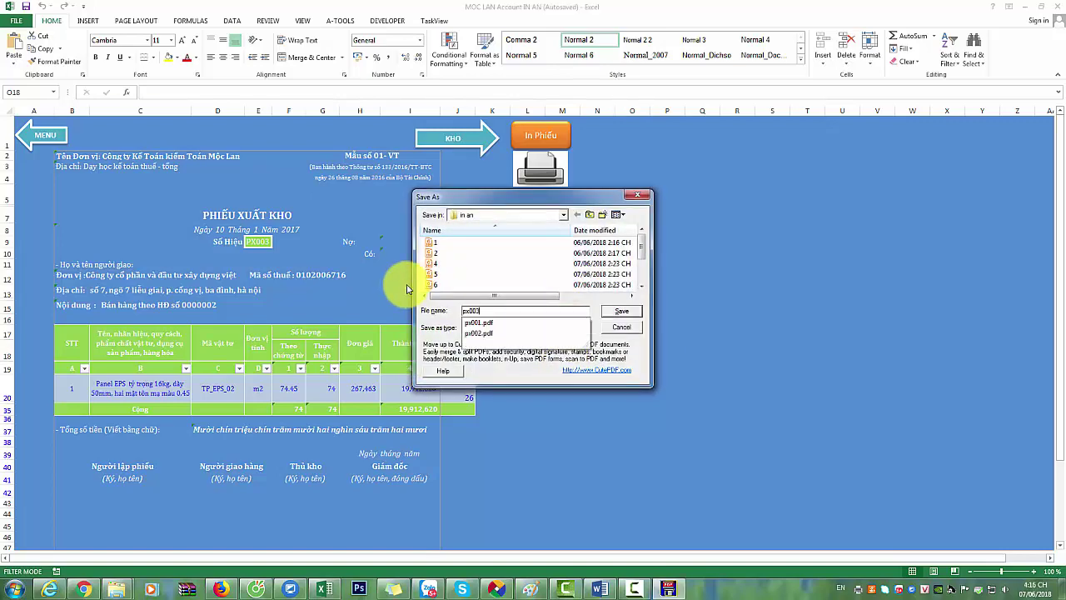
{"action": "left_click", "coordinate": [638, 317]}
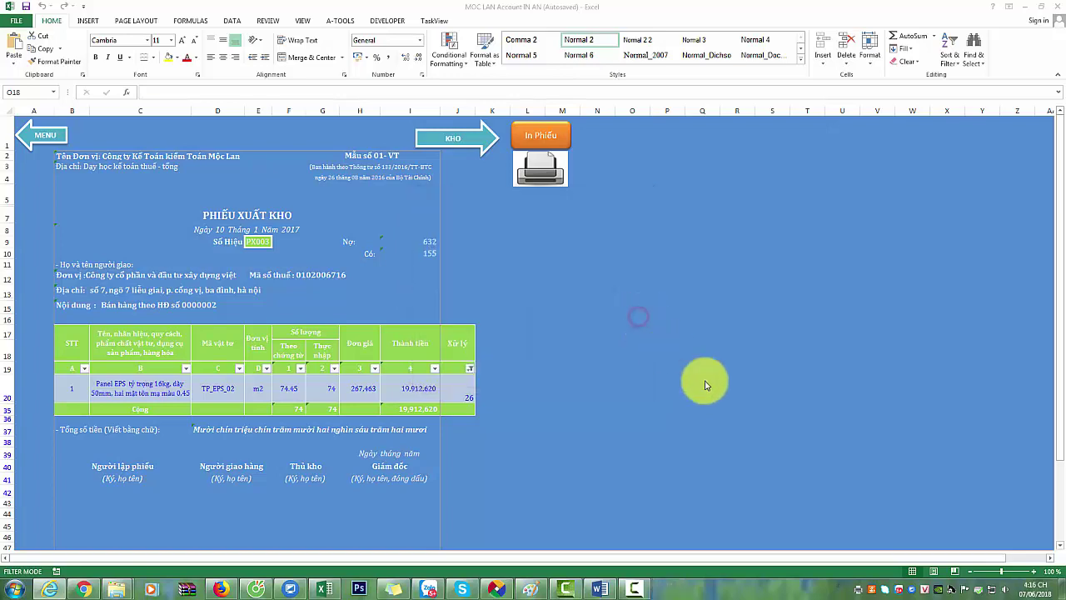
Show the desktop and select px001 in the in an folder.
{"action": "right_click", "coordinate": [735, 594]}
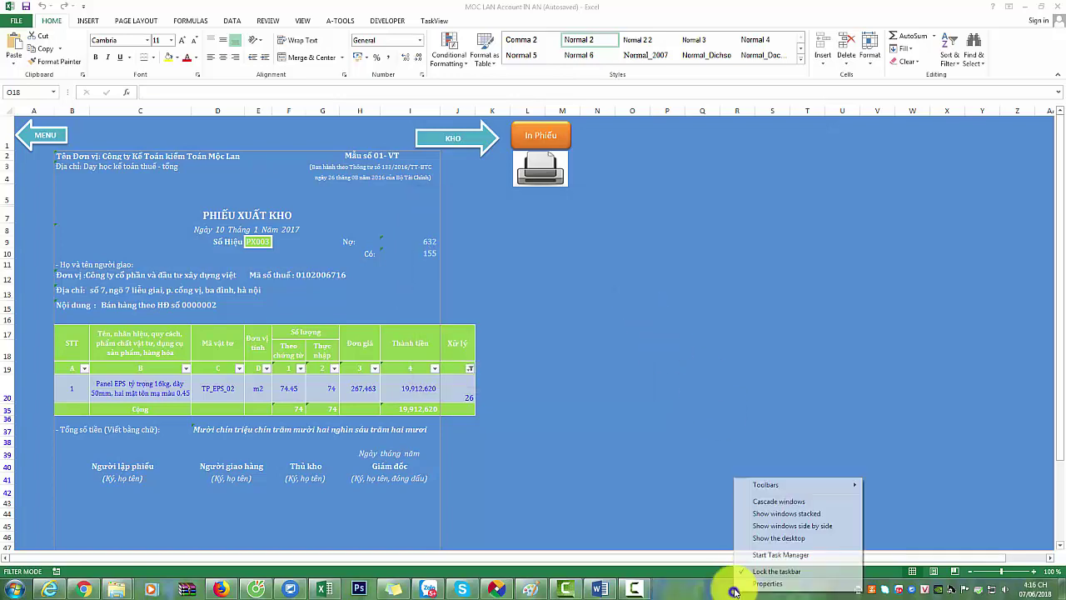
{"action": "left_click", "coordinate": [756, 540]}
{"action": "left_click", "coordinate": [130, 158]}
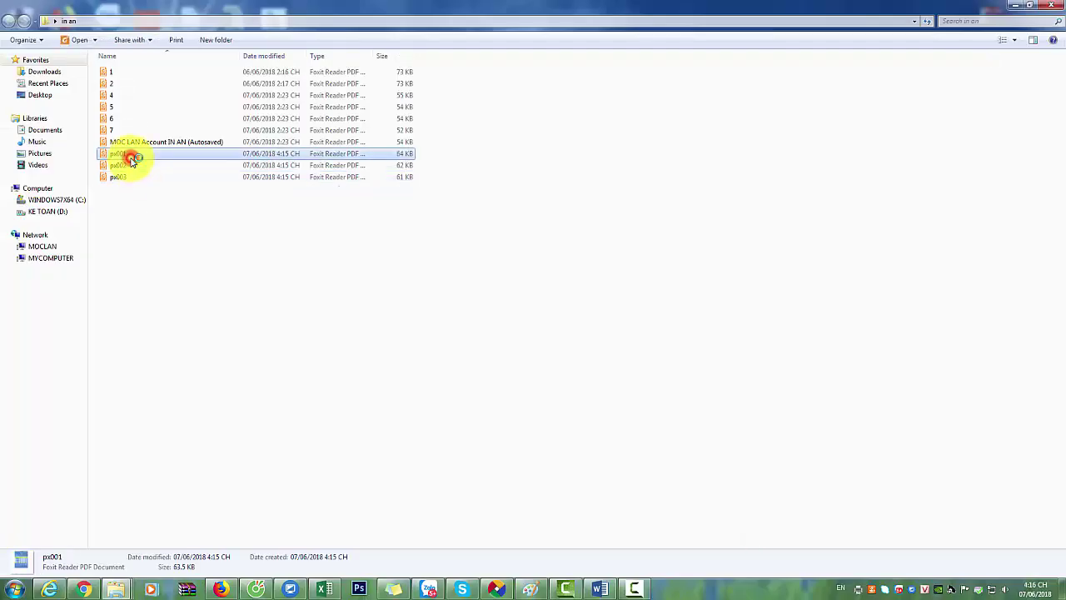
Open px001 in Foxit Reader, dismiss the popups, scroll through it, and preview printing.
{"action": "double_click", "coordinate": [131, 161]}
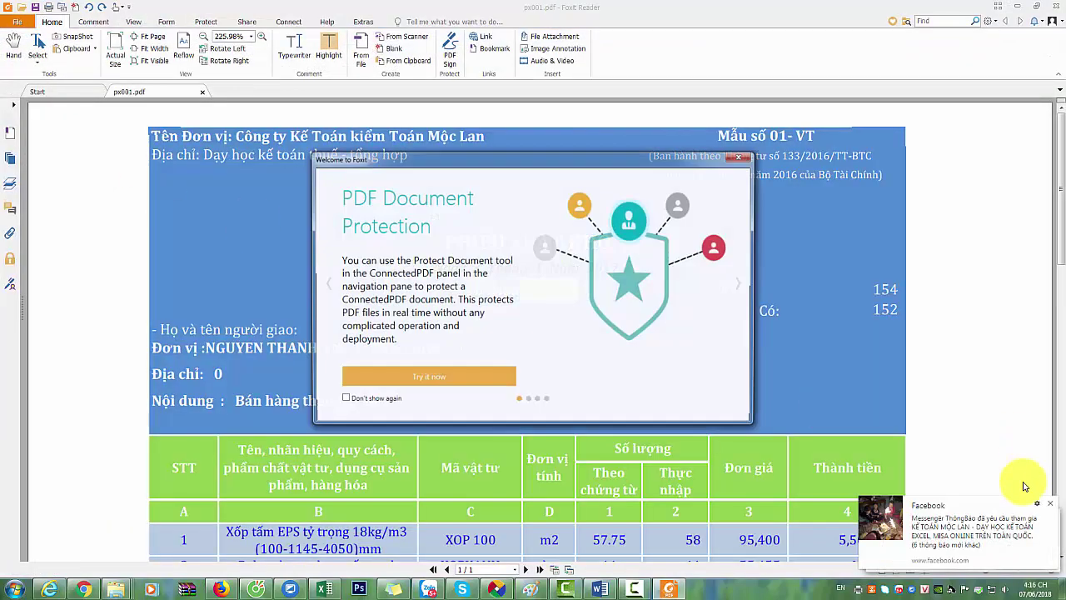
{"action": "left_click", "coordinate": [741, 157]}
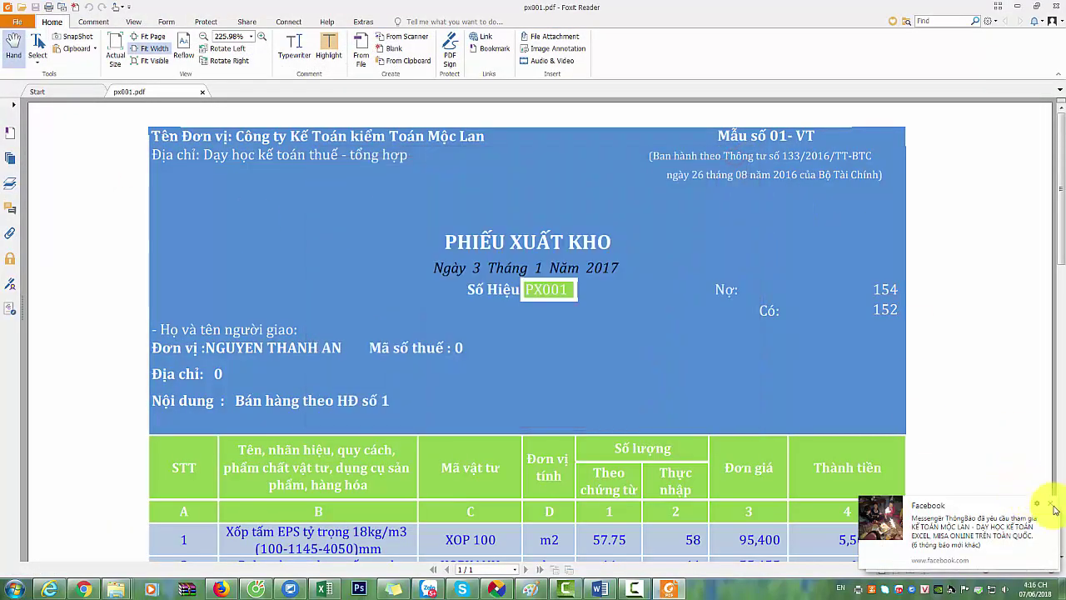
{"action": "scroll", "coordinate": [799, 399], "scroll_direction": "down", "scroll_amount": 1}
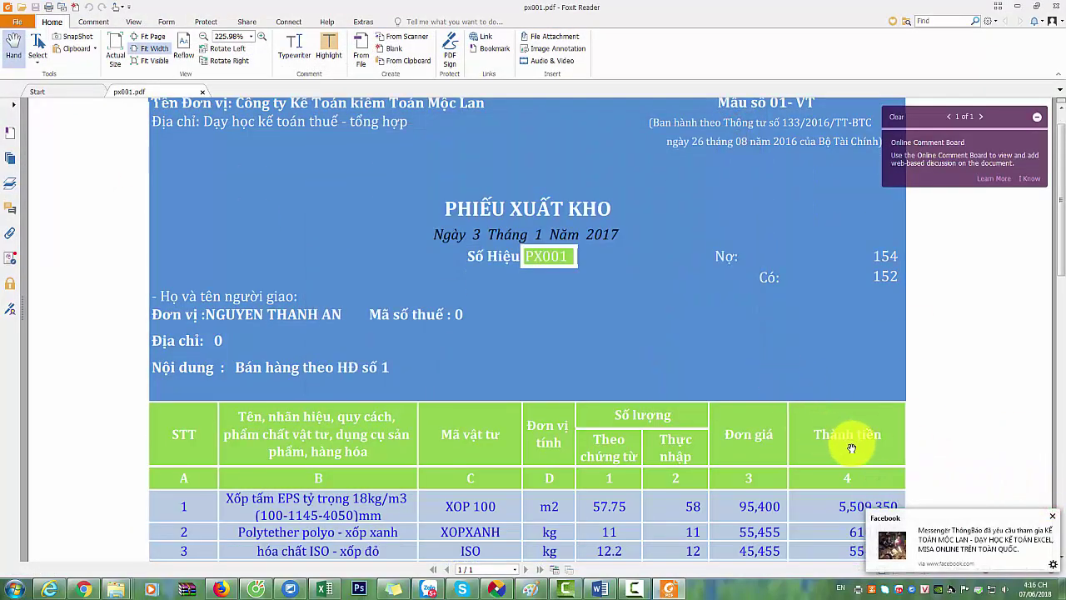
{"action": "scroll", "coordinate": [852, 436], "scroll_direction": "down", "scroll_amount": 1}
{"action": "left_click", "coordinate": [1054, 521]}
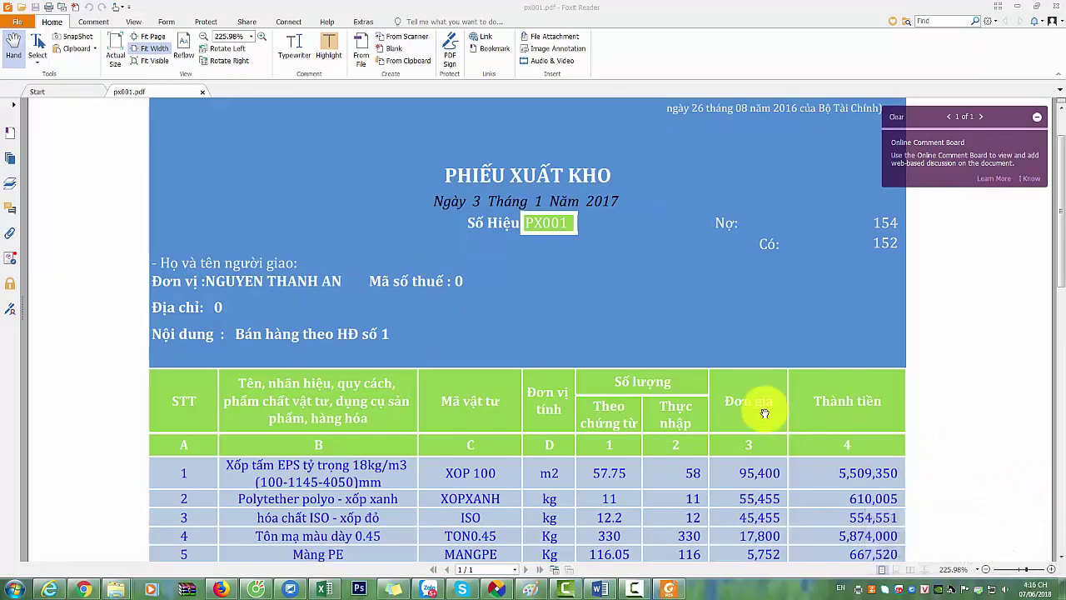
{"action": "scroll", "coordinate": [761, 409], "scroll_direction": "down", "scroll_amount": 4}
{"action": "scroll", "coordinate": [756, 423], "scroll_direction": "down", "scroll_amount": 3}
{"action": "scroll", "coordinate": [760, 425], "scroll_direction": "down", "scroll_amount": 3}
{"action": "scroll", "coordinate": [758, 427], "scroll_direction": "down", "scroll_amount": 2}
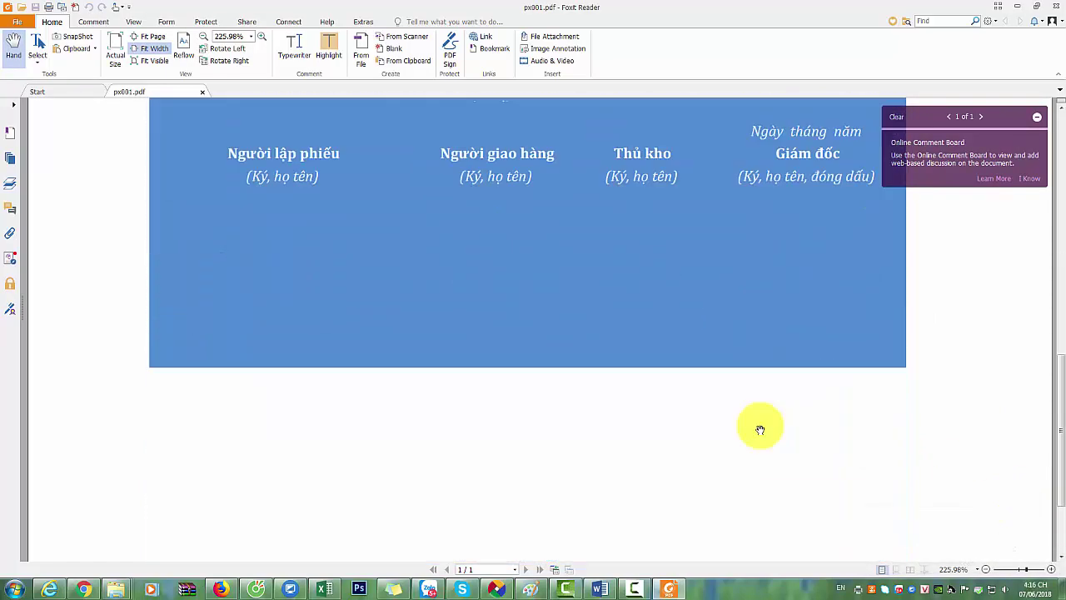
{"action": "scroll", "coordinate": [758, 428], "scroll_direction": "up", "scroll_amount": 2}
{"action": "scroll", "coordinate": [761, 427], "scroll_direction": "up", "scroll_amount": 4}
{"action": "scroll", "coordinate": [767, 426], "scroll_direction": "up", "scroll_amount": 4}
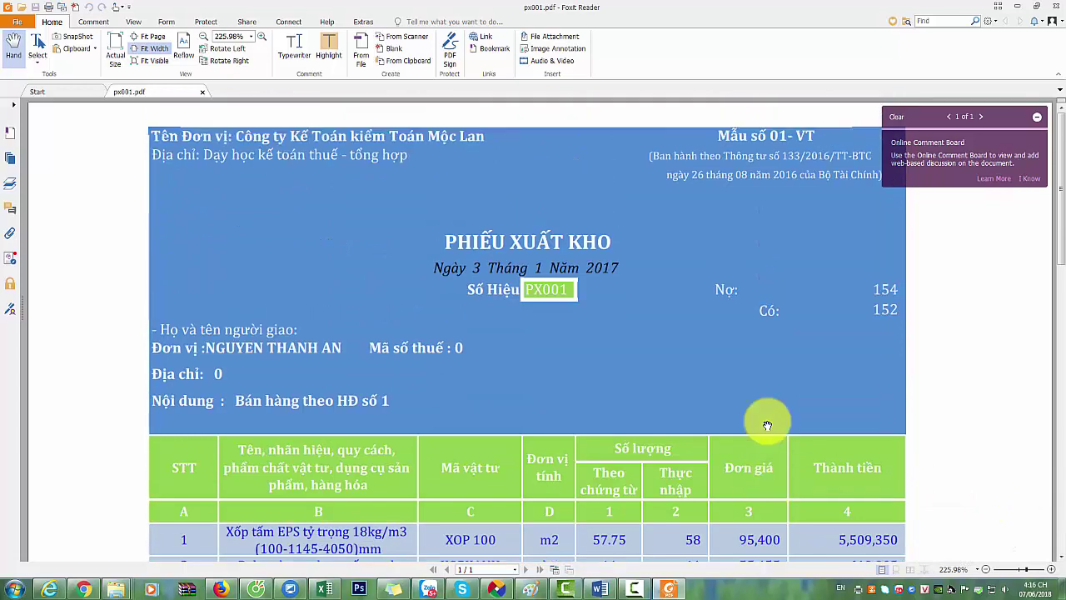
{"action": "key", "text": "ctrl+p"}
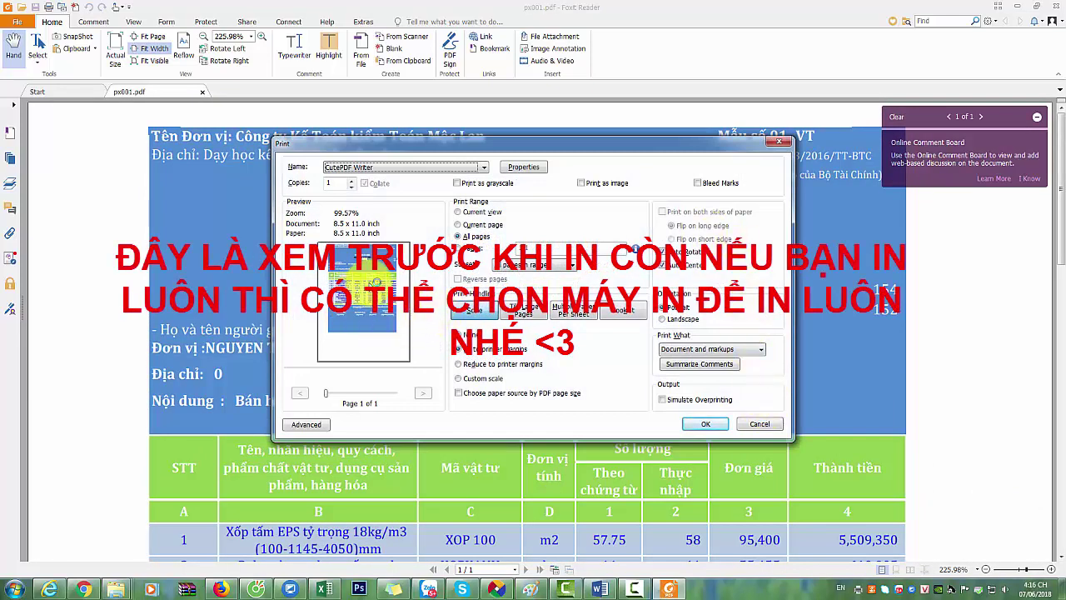
{"action": "left_click", "coordinate": [778, 142]}
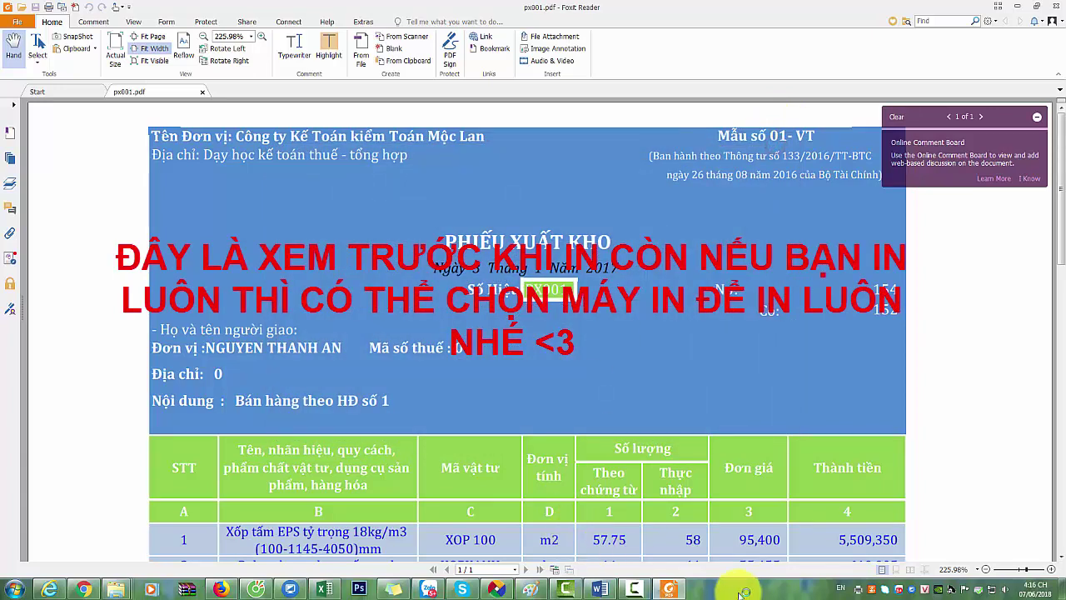
Open export slip px002 from the in an folder and scroll through it.
{"action": "right_click", "coordinate": [685, 588]}
{"action": "left_click", "coordinate": [708, 551]}
{"action": "double_click", "coordinate": [133, 166]}
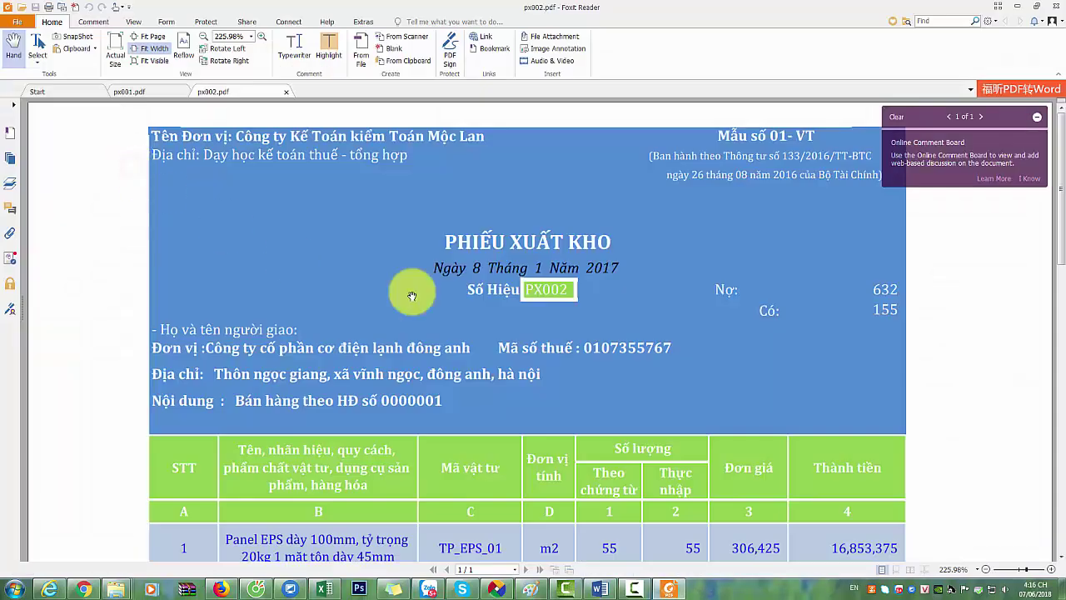
{"action": "scroll", "coordinate": [533, 308], "scroll_direction": "down", "scroll_amount": 2}
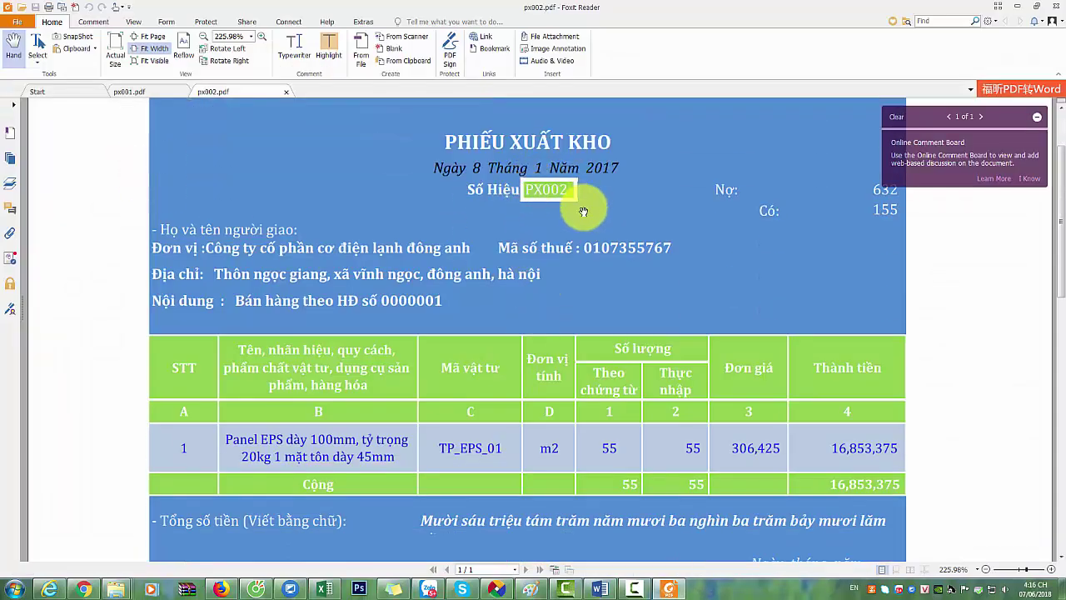
{"action": "scroll", "coordinate": [578, 295], "scroll_direction": "down", "scroll_amount": 3}
{"action": "scroll", "coordinate": [579, 308], "scroll_direction": "up", "scroll_amount": 2}
{"action": "scroll", "coordinate": [580, 309], "scroll_direction": "up", "scroll_amount": 2}
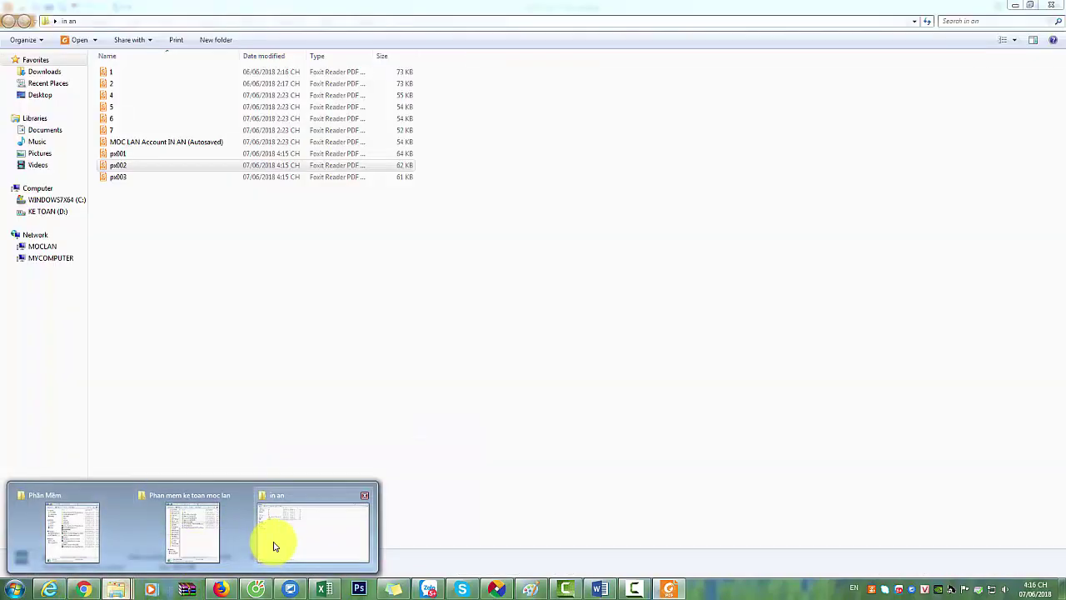
Open export slip px003, scroll through it, and switch back to Excel.
{"action": "left_click", "coordinate": [275, 543]}
{"action": "double_click", "coordinate": [138, 179]}
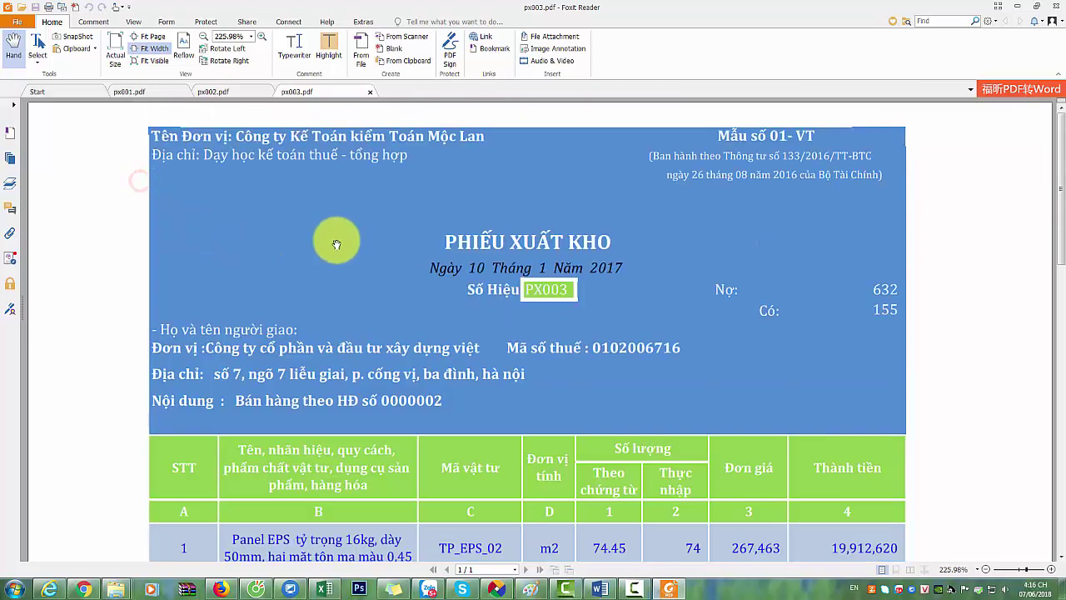
{"action": "scroll", "coordinate": [499, 278], "scroll_direction": "down", "scroll_amount": 3}
{"action": "scroll", "coordinate": [504, 283], "scroll_direction": "down", "scroll_amount": 3}
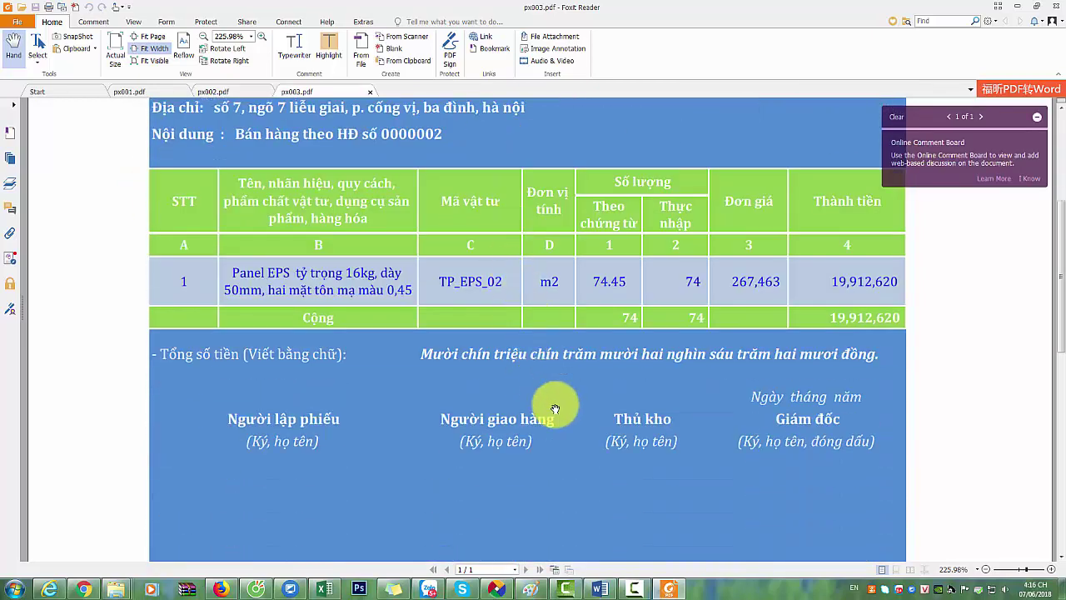
{"action": "scroll", "coordinate": [554, 391], "scroll_direction": "up", "scroll_amount": 4}
{"action": "scroll", "coordinate": [552, 385], "scroll_direction": "up", "scroll_amount": 2}
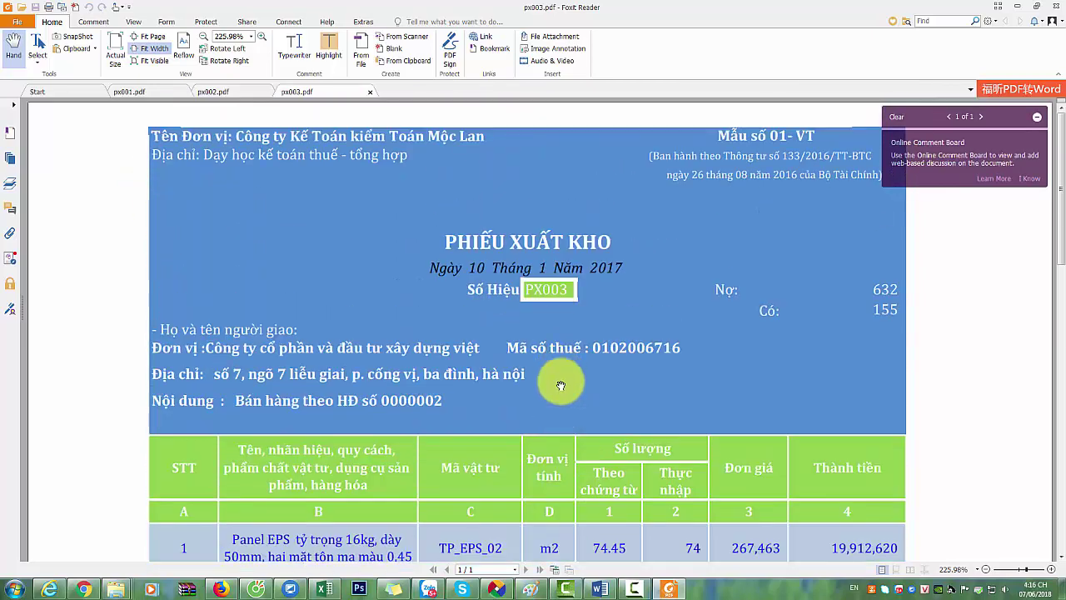
{"action": "left_click", "coordinate": [325, 588]}
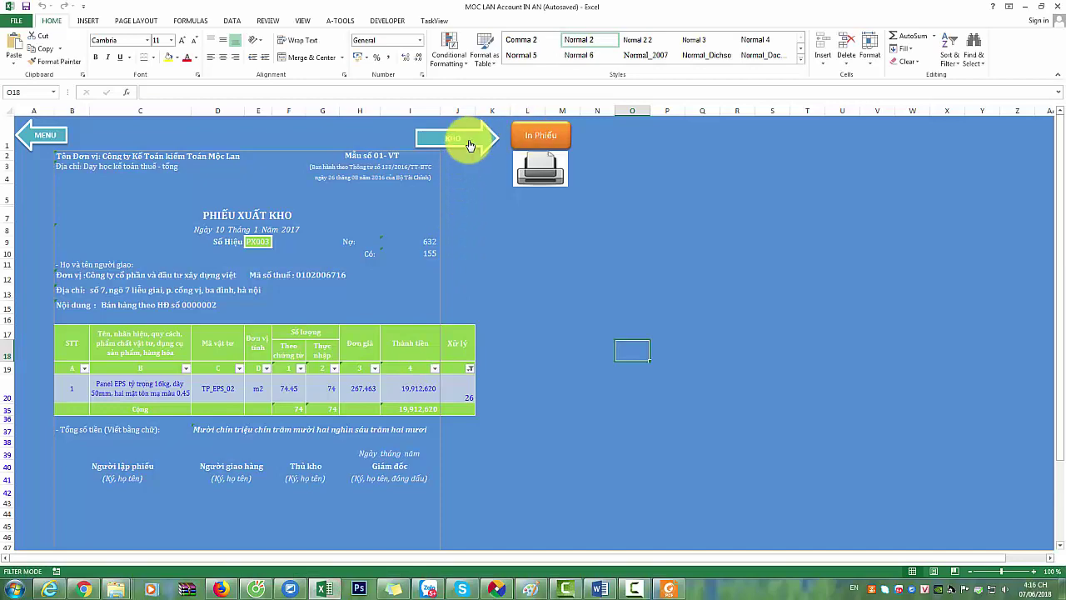
Open the goods-received slip, enter PN002 then PN003 in E9, and return to KHO.
{"action": "left_click", "coordinate": [469, 146]}
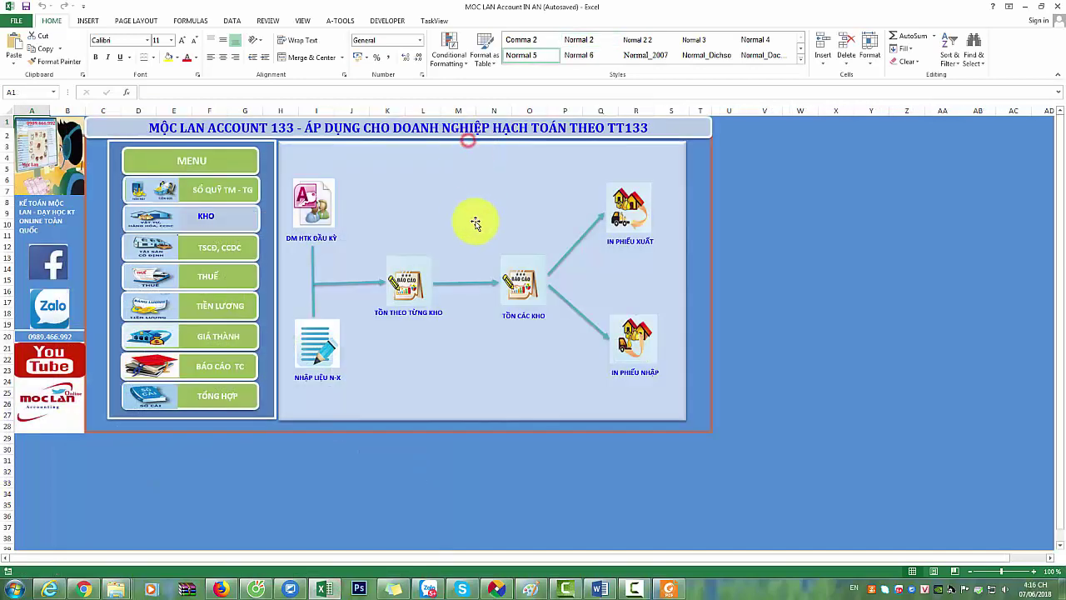
{"action": "left_click", "coordinate": [632, 373]}
{"action": "left_click", "coordinate": [262, 240]}
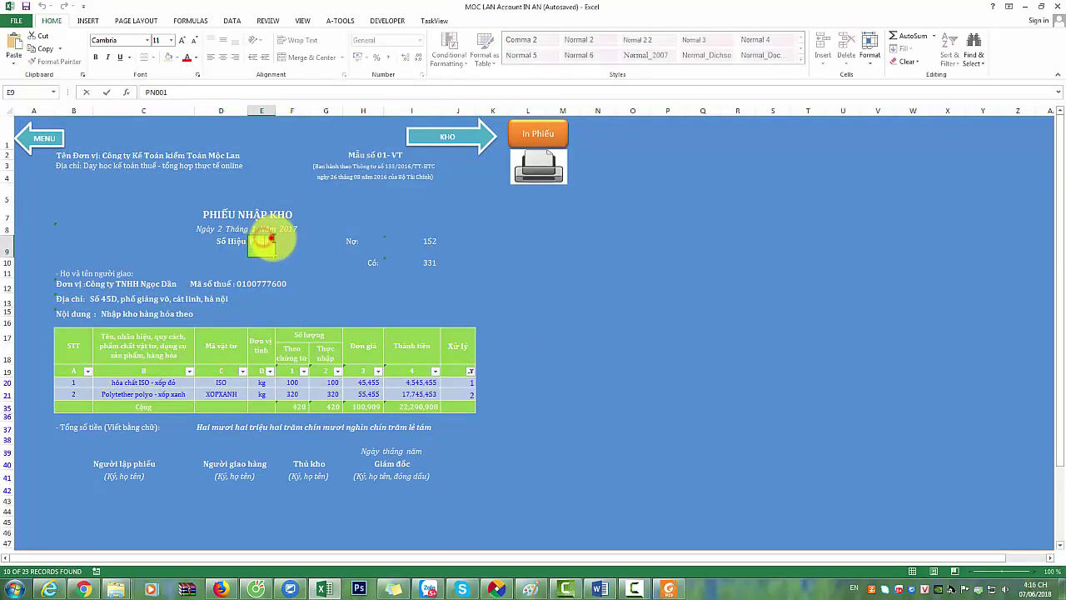
{"action": "double_click", "coordinate": [269, 240]}
{"action": "type", "text": "PN002"}
{"action": "left_click", "coordinate": [590, 429]}
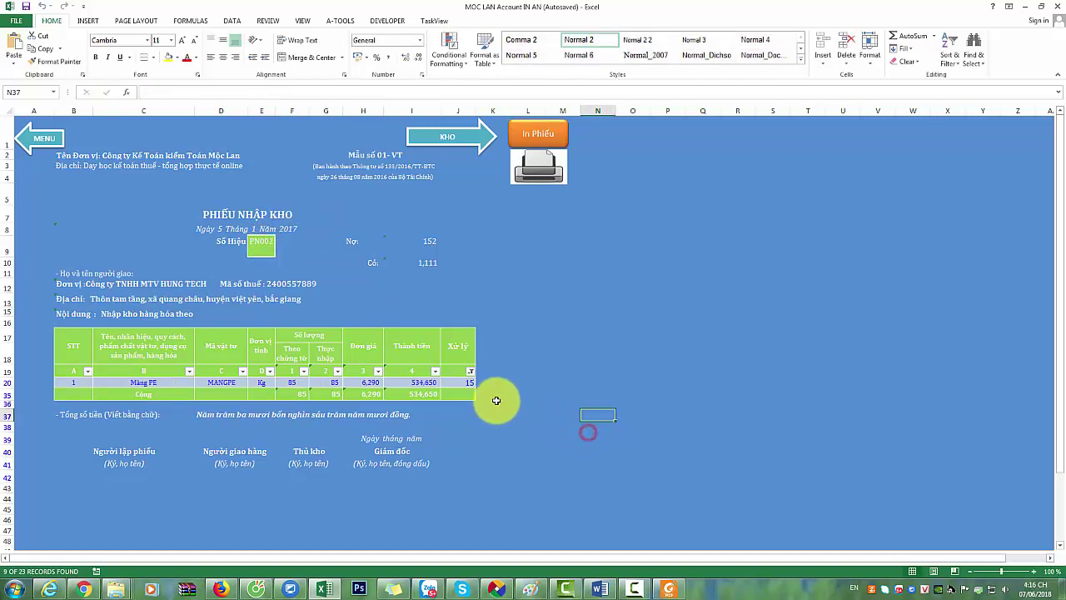
{"action": "double_click", "coordinate": [263, 242]}
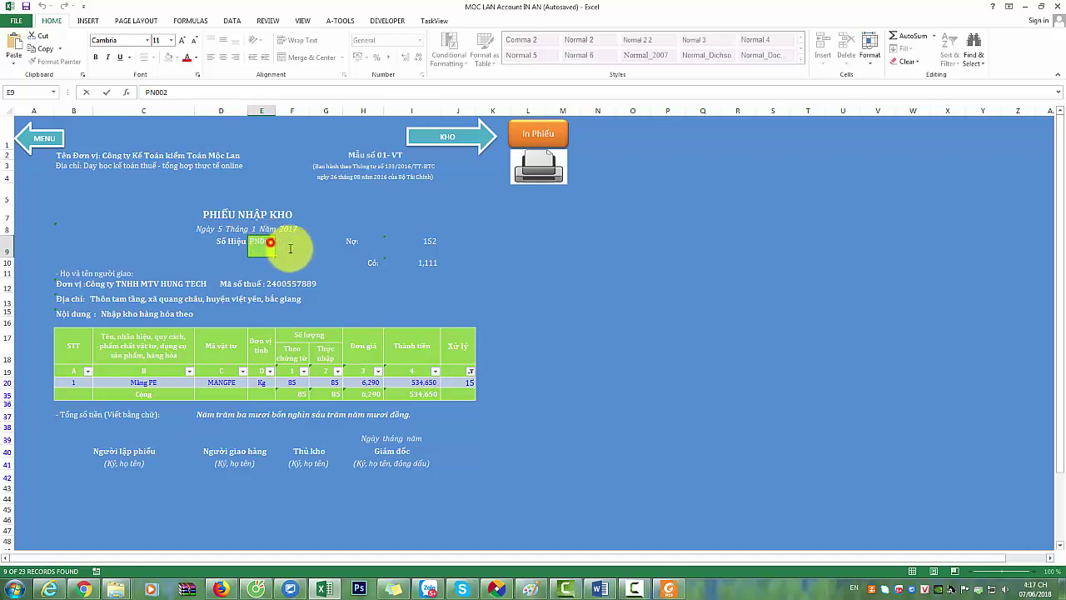
{"action": "type", "text": "PN003"}
{"action": "left_click", "coordinate": [563, 285]}
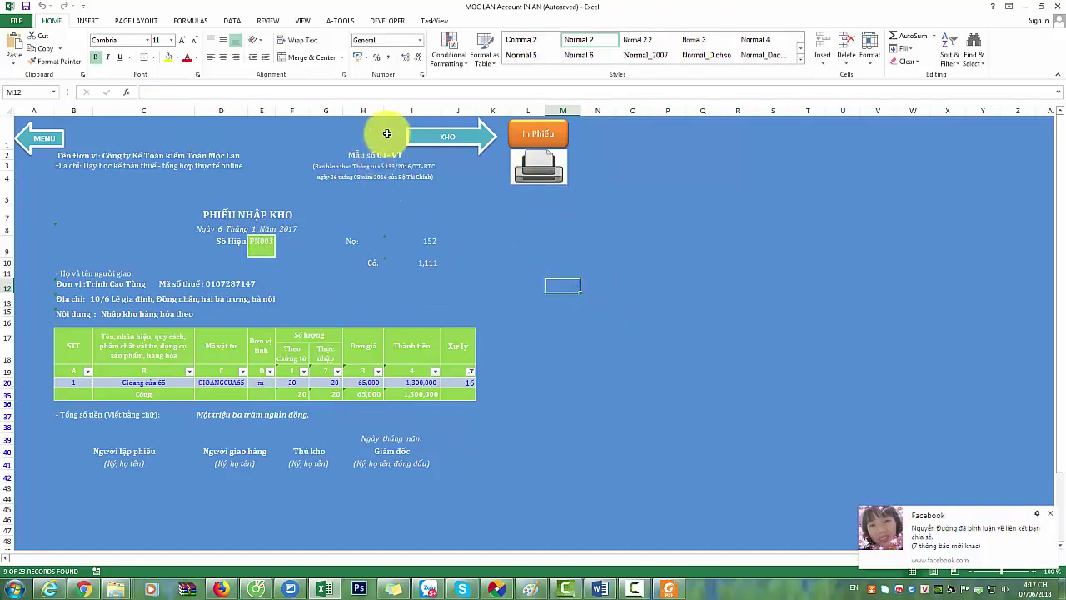
{"action": "left_click", "coordinate": [421, 137]}
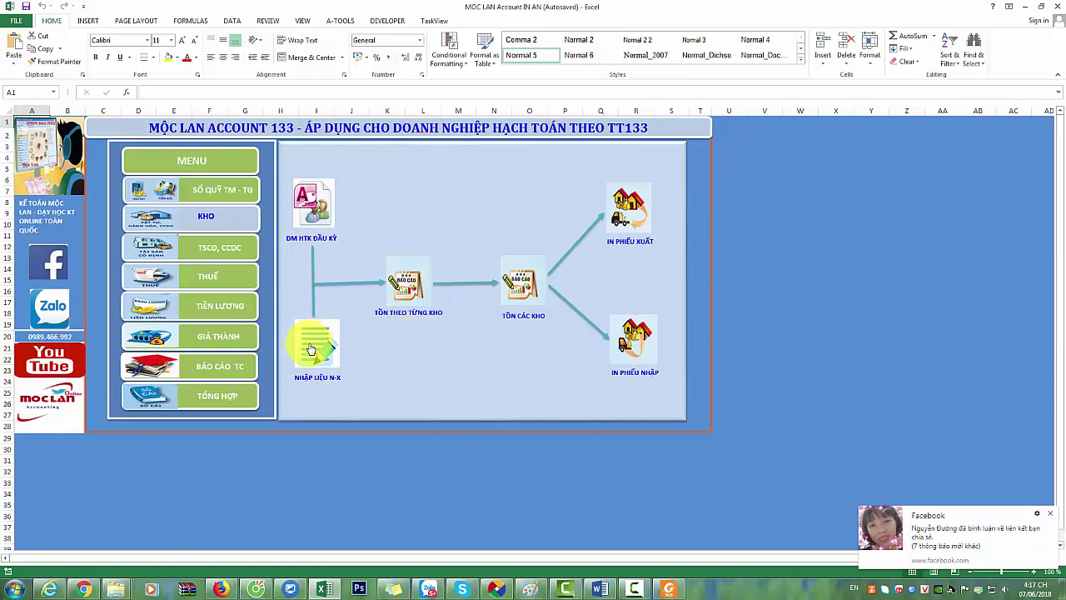
Open the 242 CCDC allocation table from TSCD, CCDC and view months 02 and 03.
{"action": "left_click", "coordinate": [210, 247]}
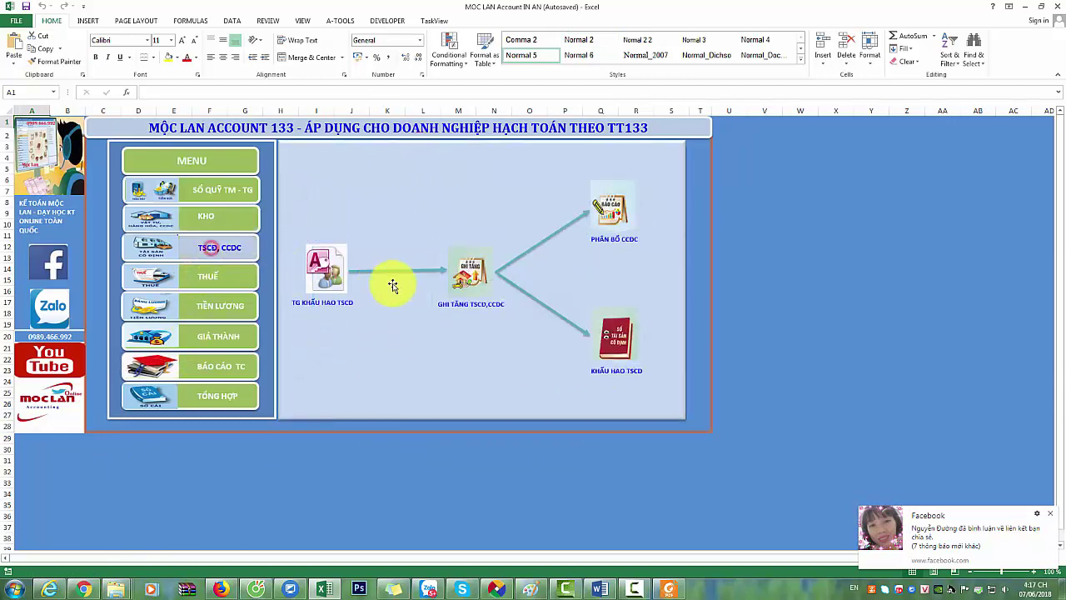
{"action": "left_click", "coordinate": [609, 215]}
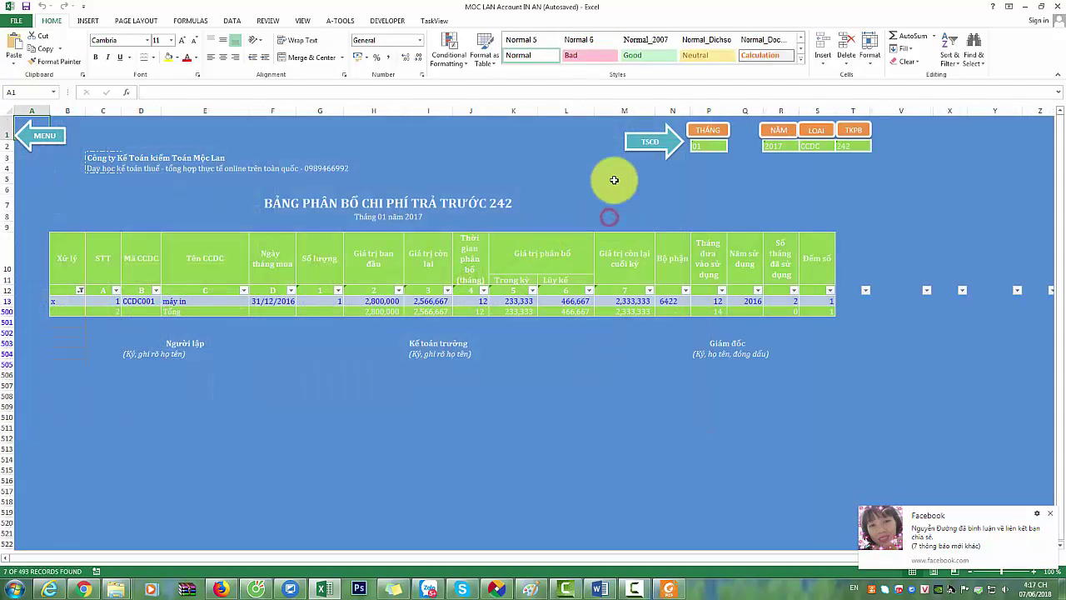
{"action": "left_click", "coordinate": [729, 145]}
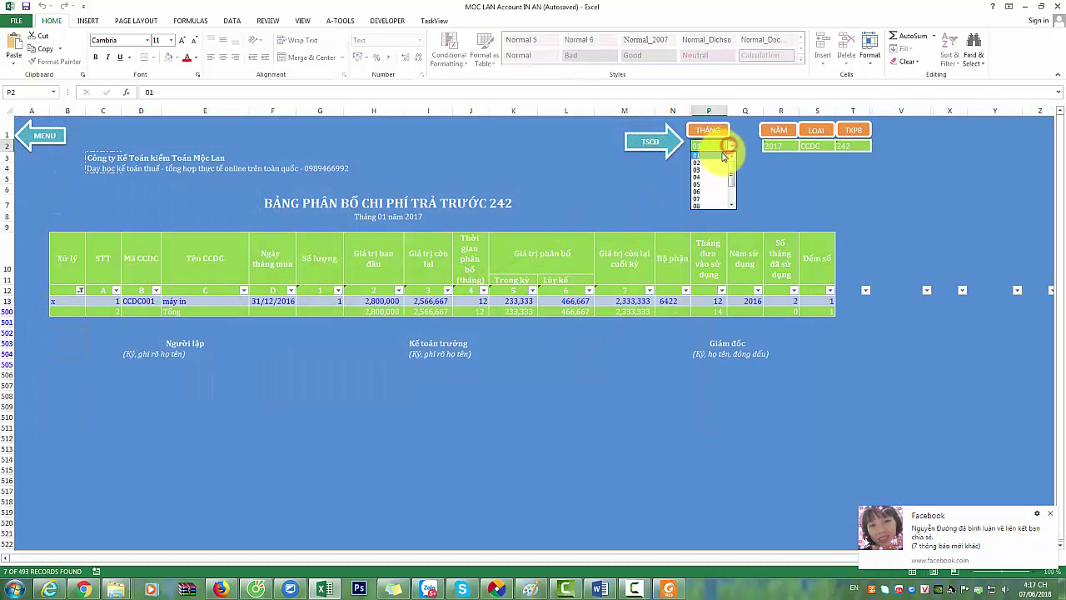
{"action": "left_click", "coordinate": [712, 162]}
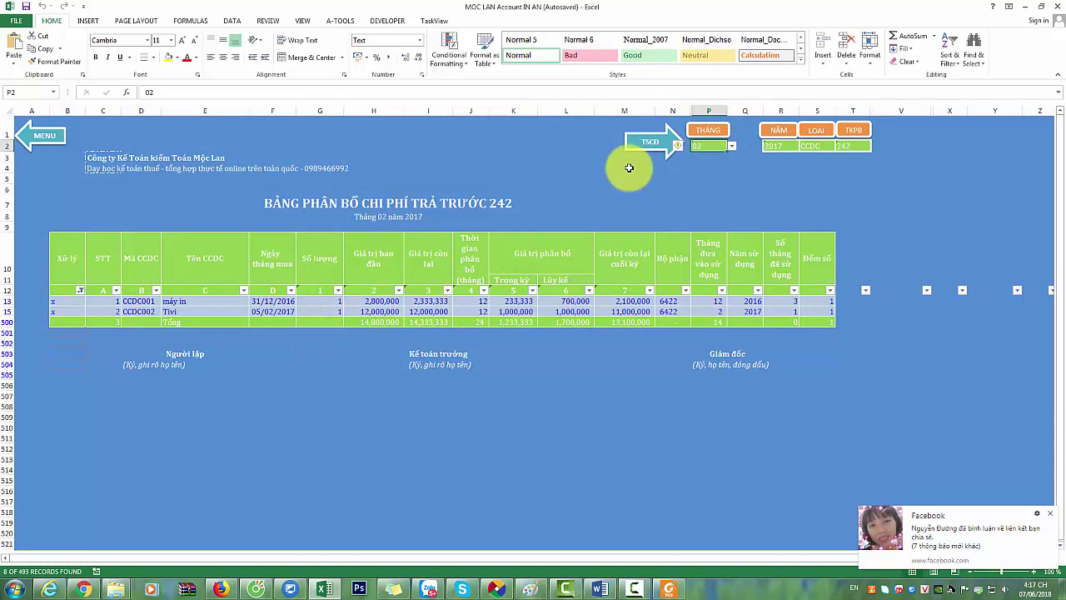
{"action": "left_click", "coordinate": [731, 147]}
{"action": "left_click", "coordinate": [712, 173]}
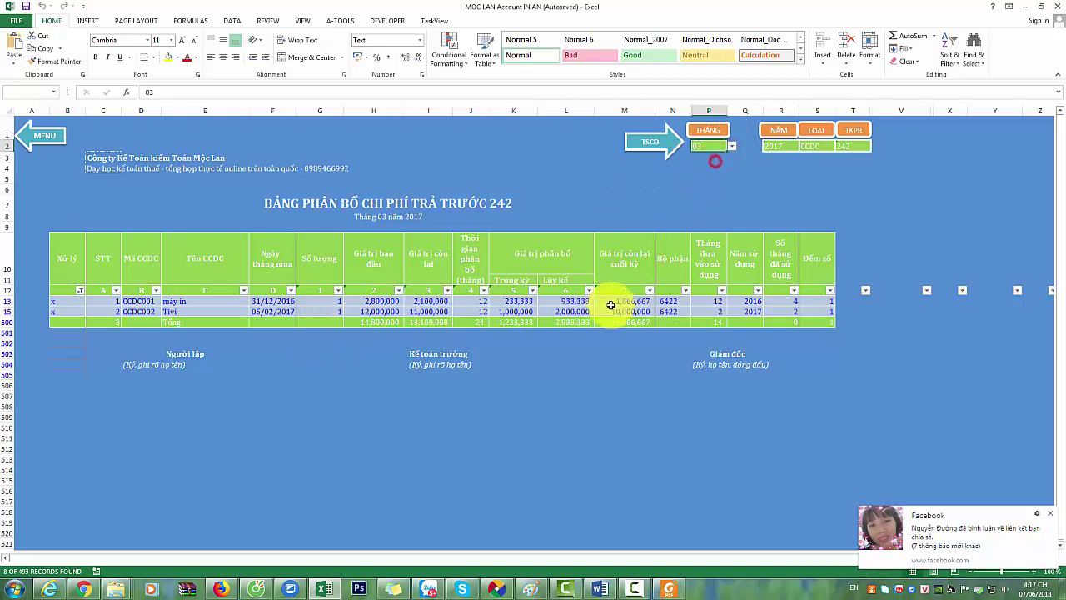
Reopen the 242 allocation table, view months 01 and 02, and return to the menu.
{"action": "left_click", "coordinate": [653, 143]}
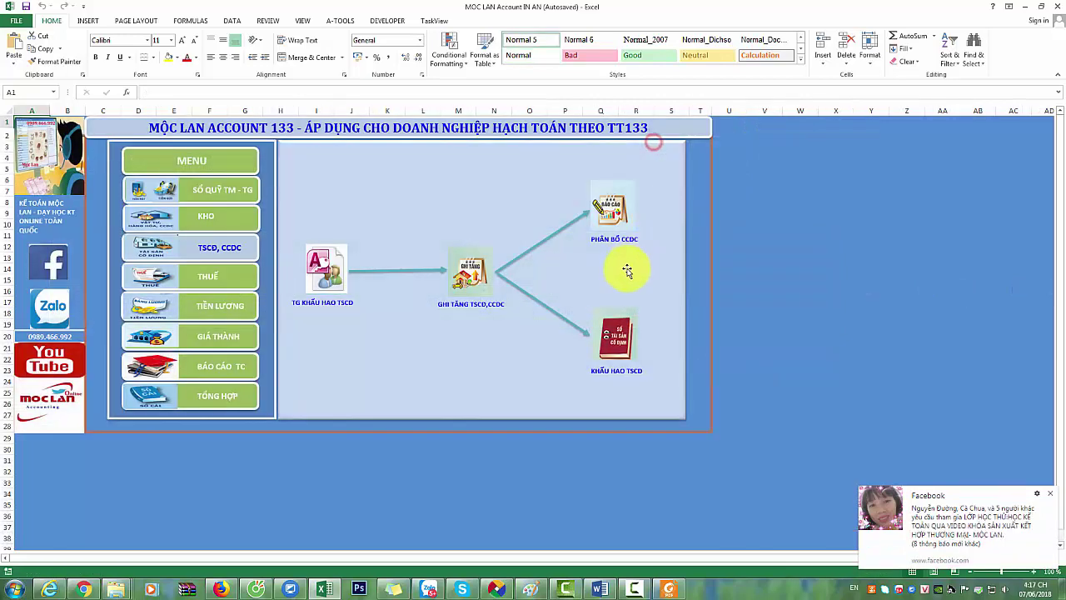
{"action": "left_click", "coordinate": [610, 208]}
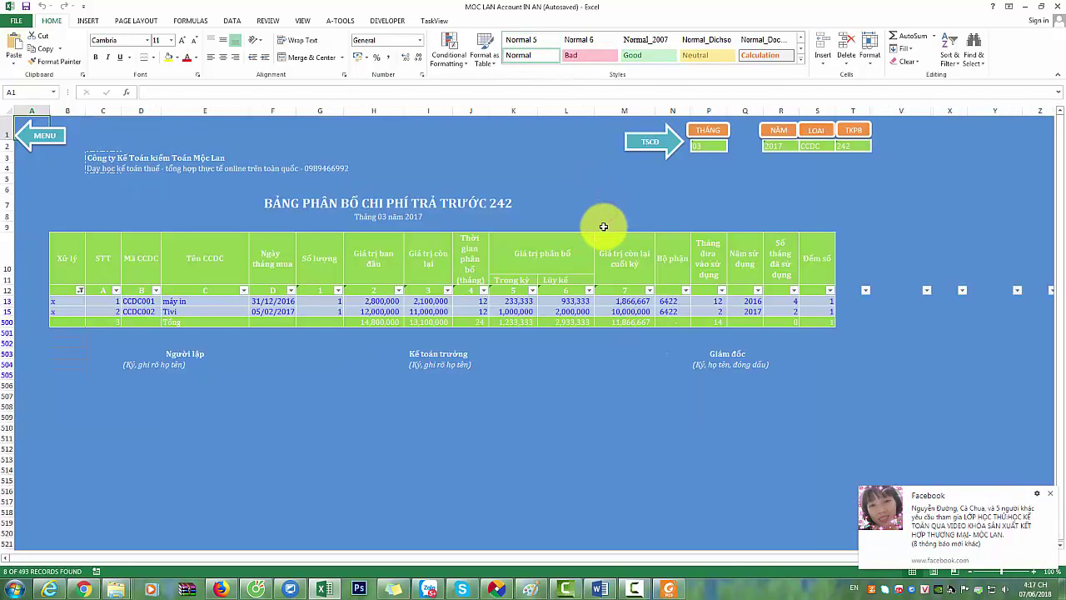
{"action": "left_click", "coordinate": [731, 145]}
{"action": "left_click", "coordinate": [710, 156]}
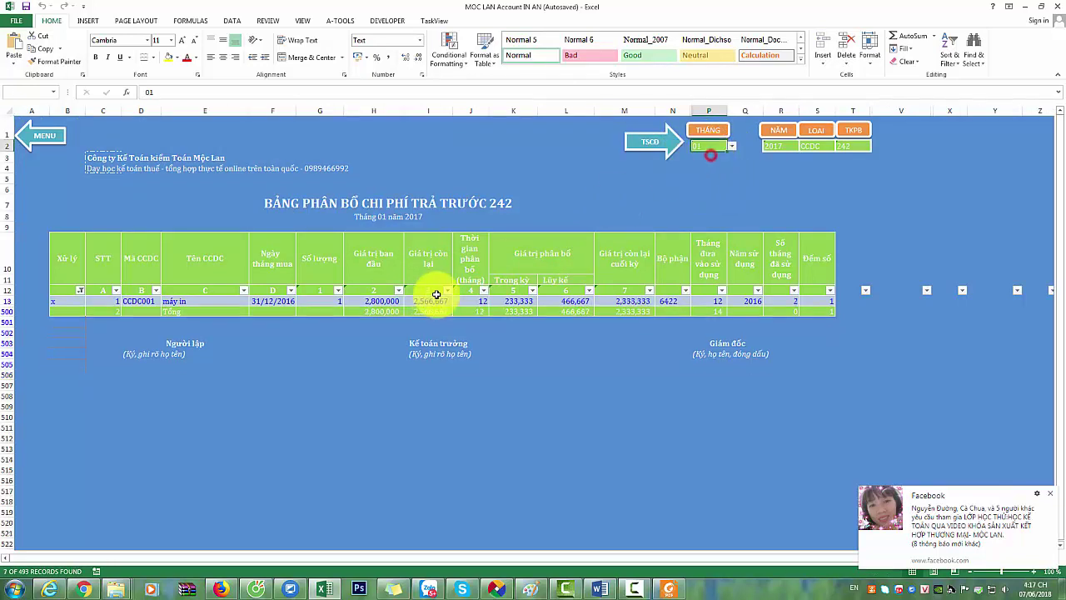
{"action": "left_click", "coordinate": [733, 147]}
{"action": "left_click", "coordinate": [709, 168]}
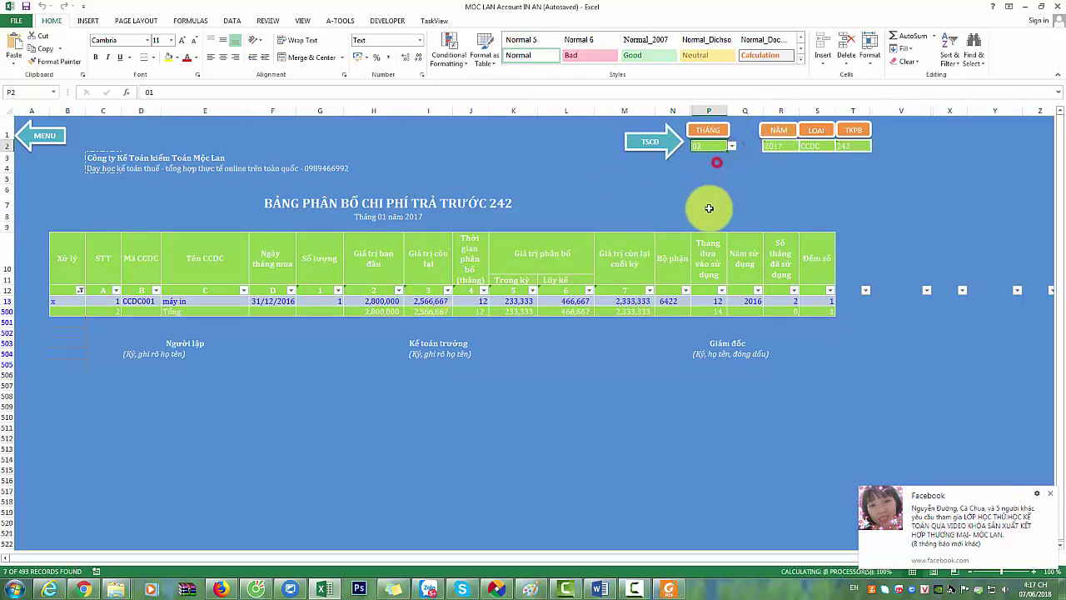
{"action": "left_click", "coordinate": [656, 153]}
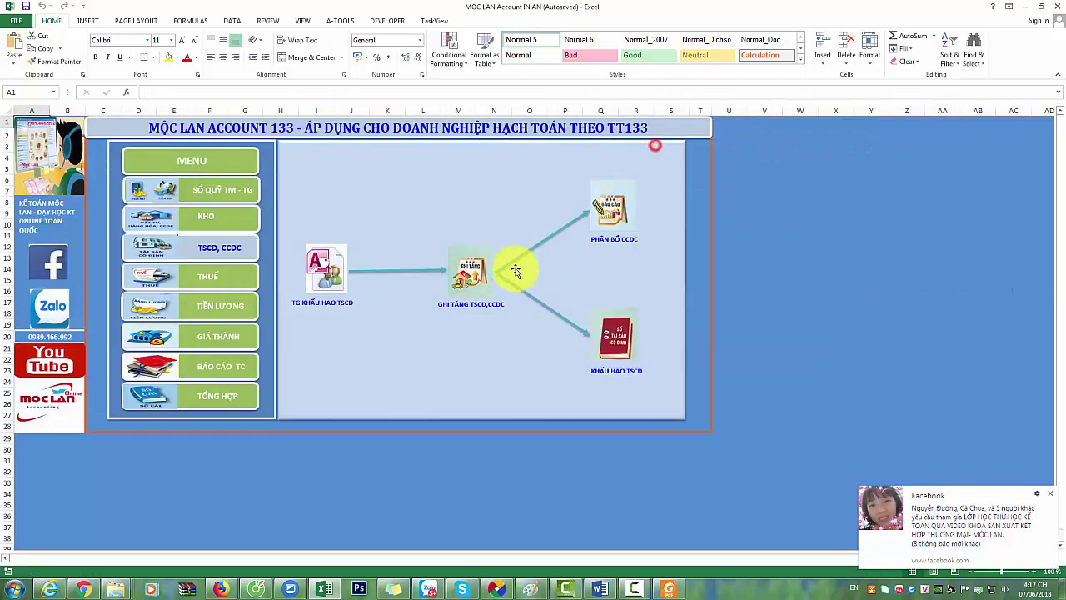
Open the PLMV purchase invoice list and filter it to period 4, then period 1.
{"action": "left_click", "coordinate": [218, 287]}
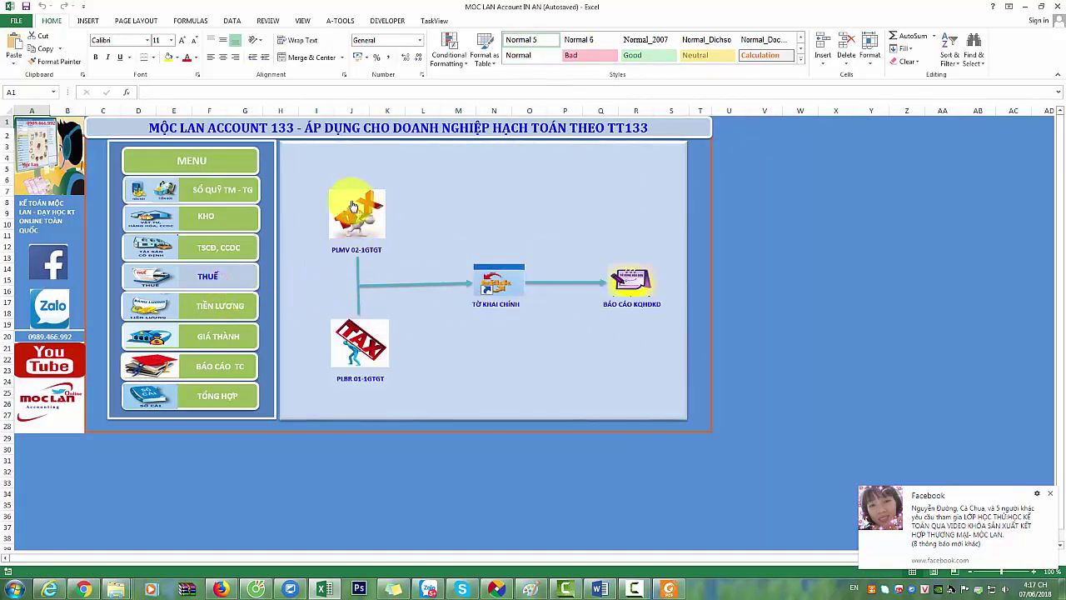
{"action": "left_click", "coordinate": [363, 225]}
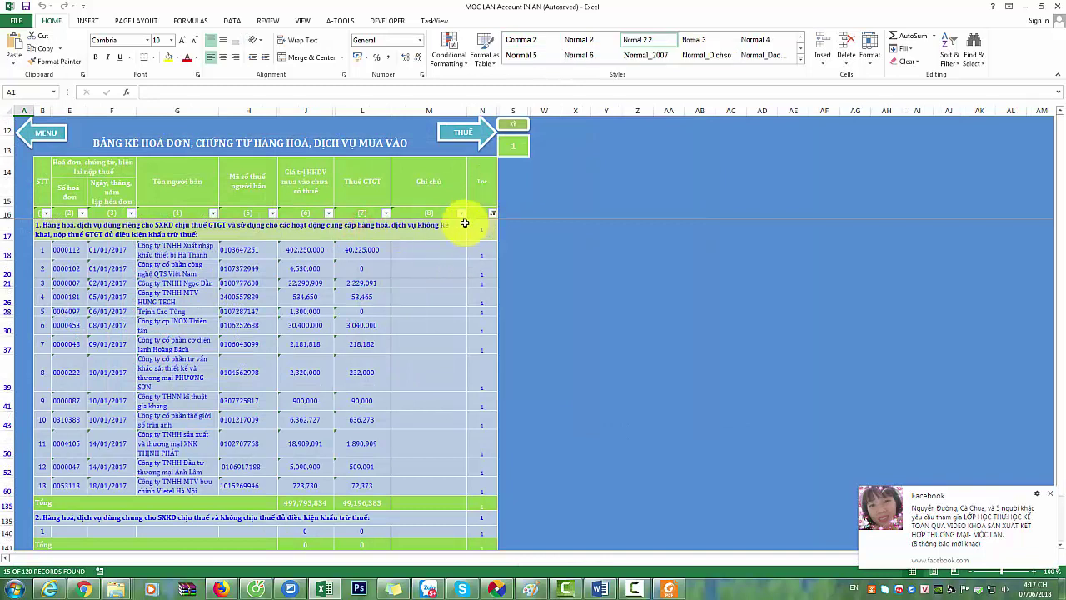
{"action": "left_click", "coordinate": [513, 148]}
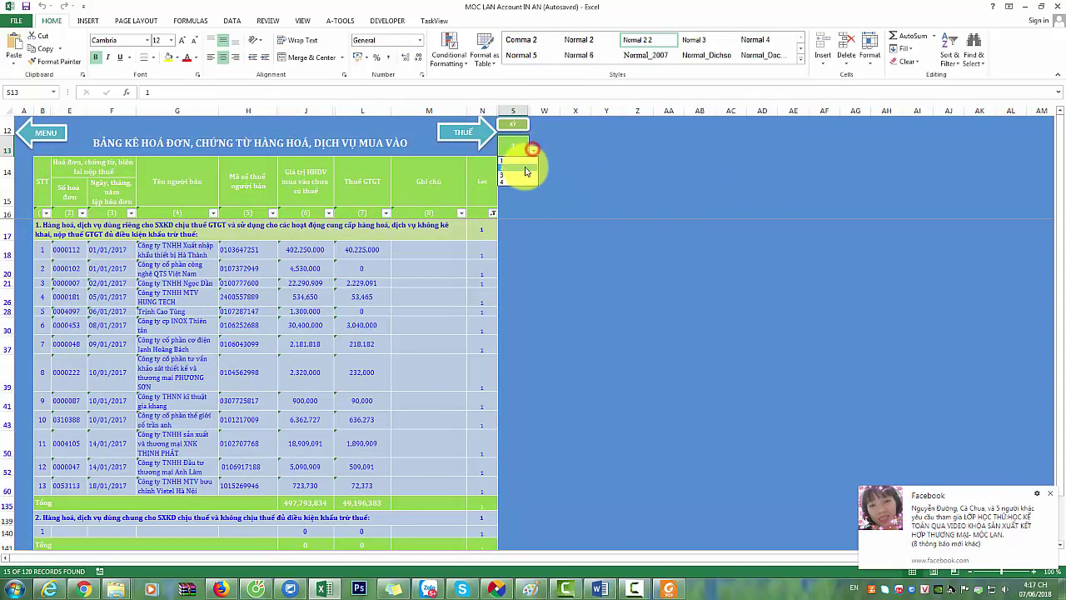
{"action": "left_click", "coordinate": [513, 183]}
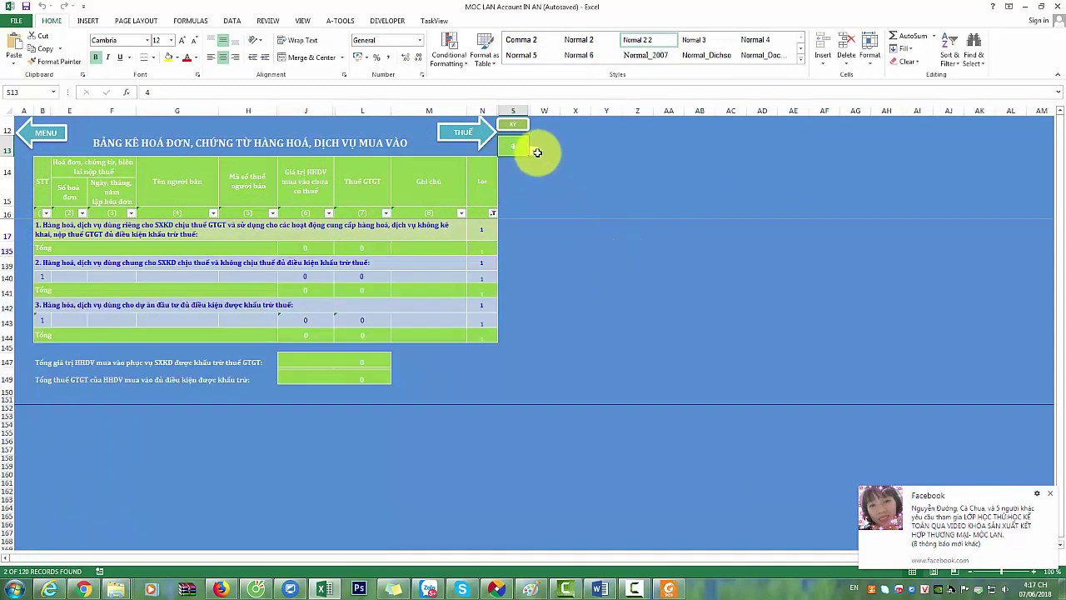
{"action": "left_click", "coordinate": [525, 162]}
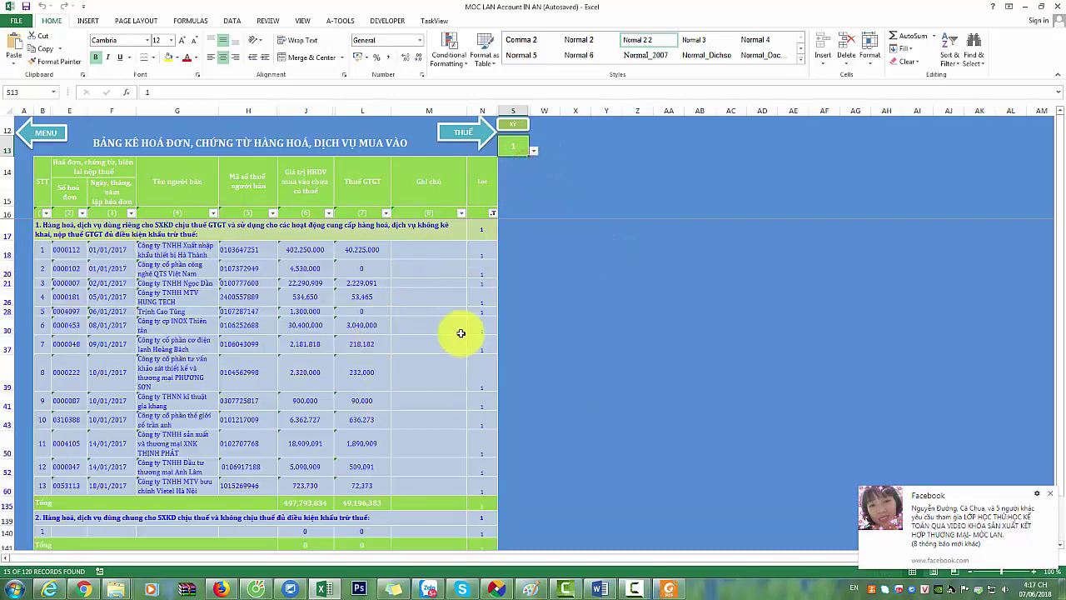
{"action": "left_click", "coordinate": [461, 133]}
Open the PLBR sales invoice list and filter it to period 3, then period 1.
{"action": "left_click", "coordinate": [365, 338]}
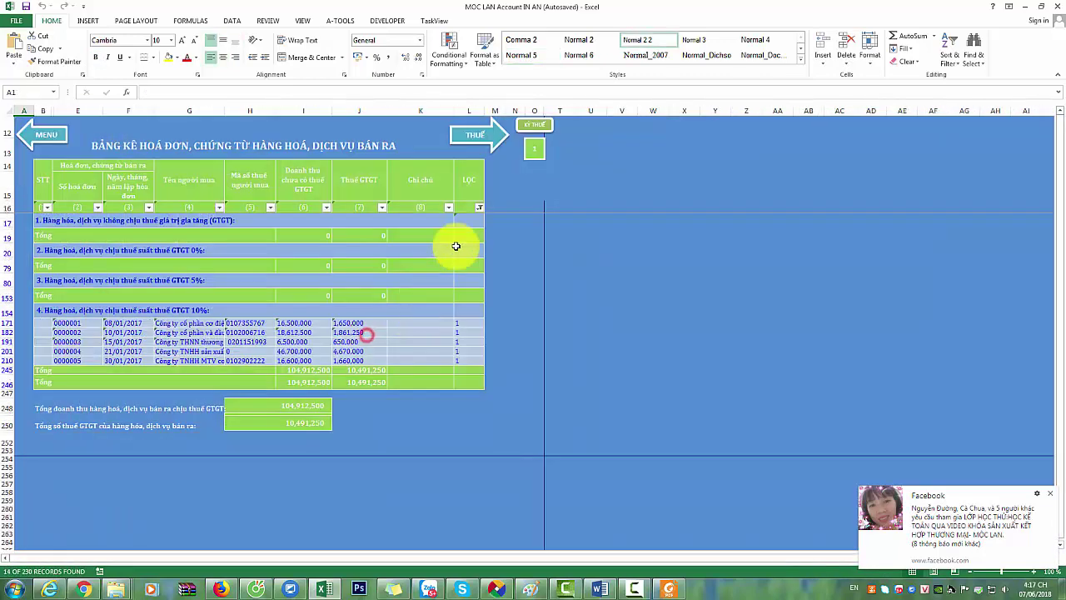
{"action": "left_click", "coordinate": [534, 150]}
{"action": "left_click", "coordinate": [542, 178]}
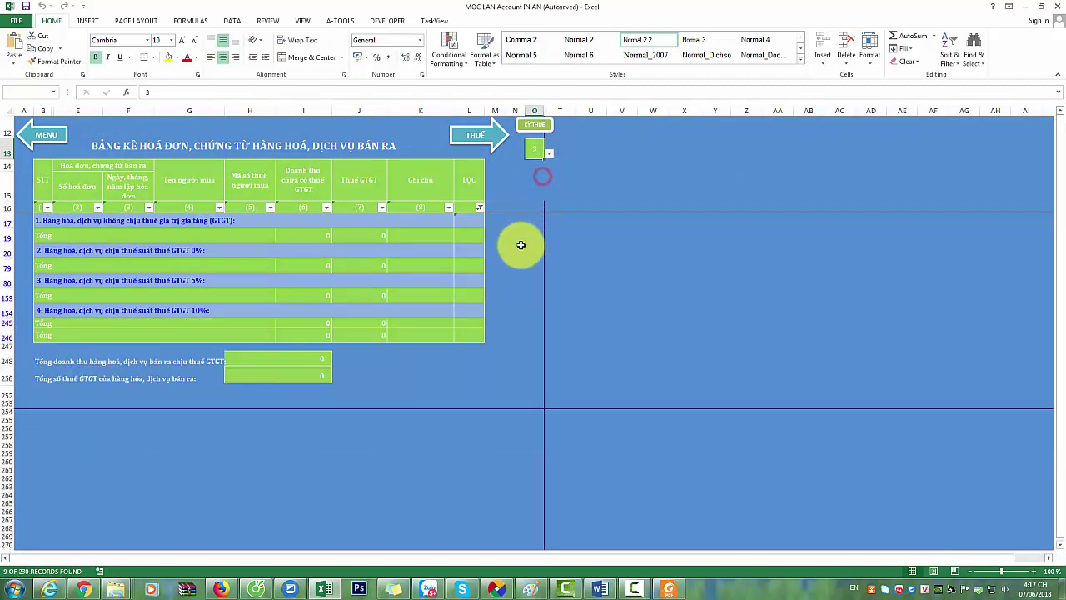
{"action": "left_click", "coordinate": [547, 165]}
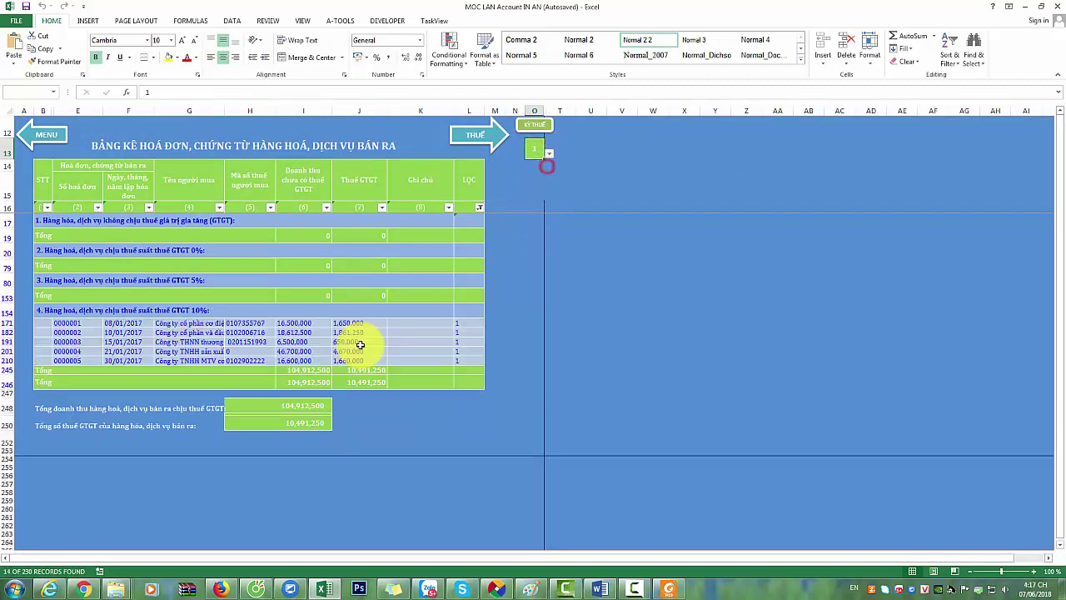
{"action": "left_click", "coordinate": [471, 147]}
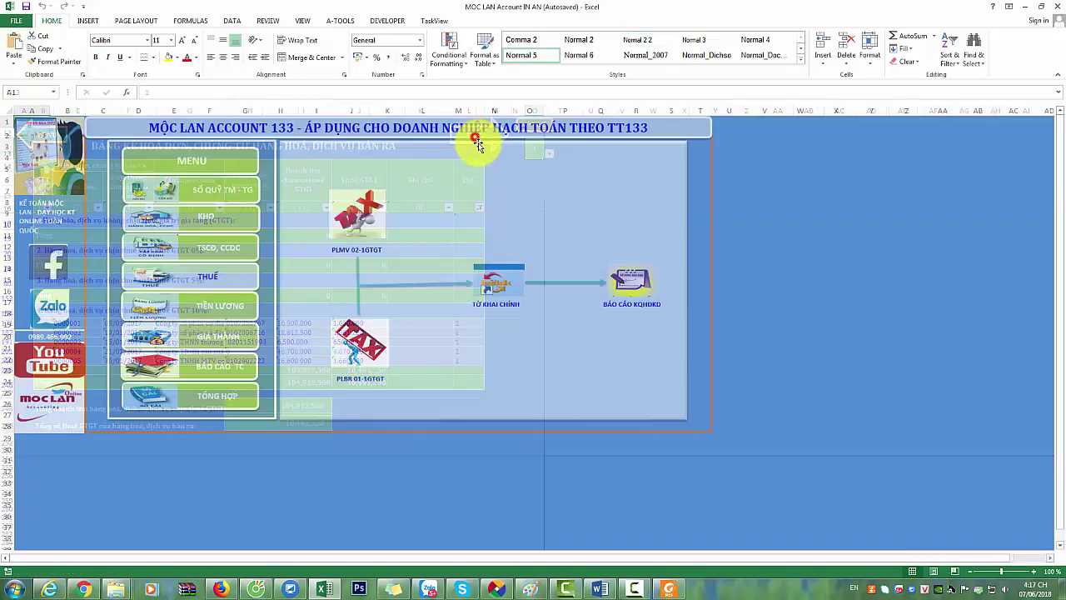
Open the TỜ KHAI CHÍNH VAT declaration and scroll through it.
{"action": "left_click", "coordinate": [506, 288]}
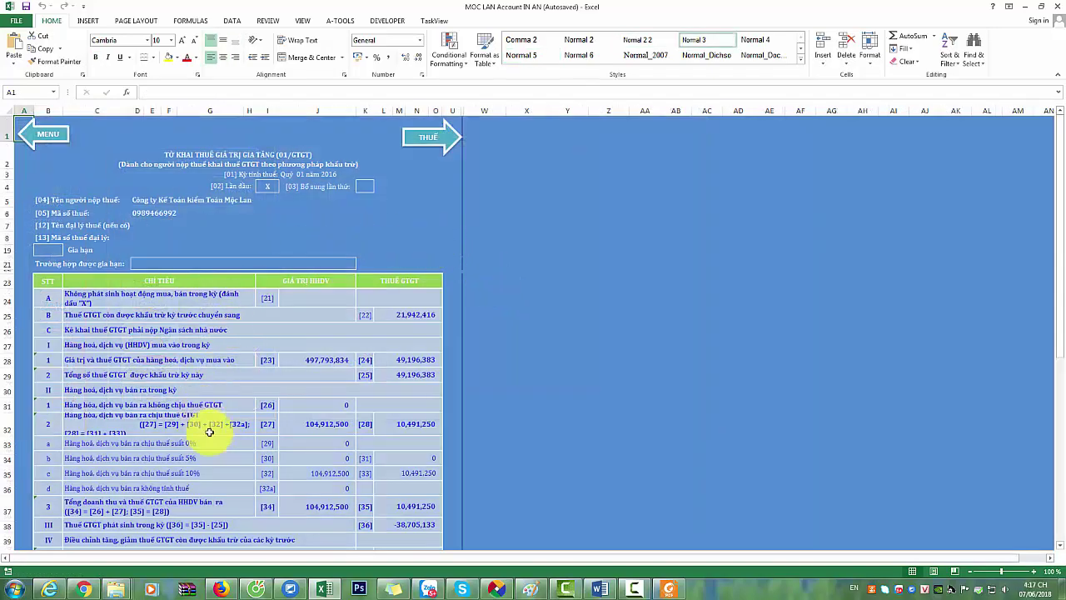
{"action": "scroll", "coordinate": [308, 361], "scroll_direction": "down", "scroll_amount": 2}
{"action": "scroll", "coordinate": [330, 405], "scroll_direction": "down", "scroll_amount": 5}
{"action": "scroll", "coordinate": [331, 404], "scroll_direction": "down", "scroll_amount": 5}
{"action": "scroll", "coordinate": [340, 404], "scroll_direction": "up", "scroll_amount": 5}
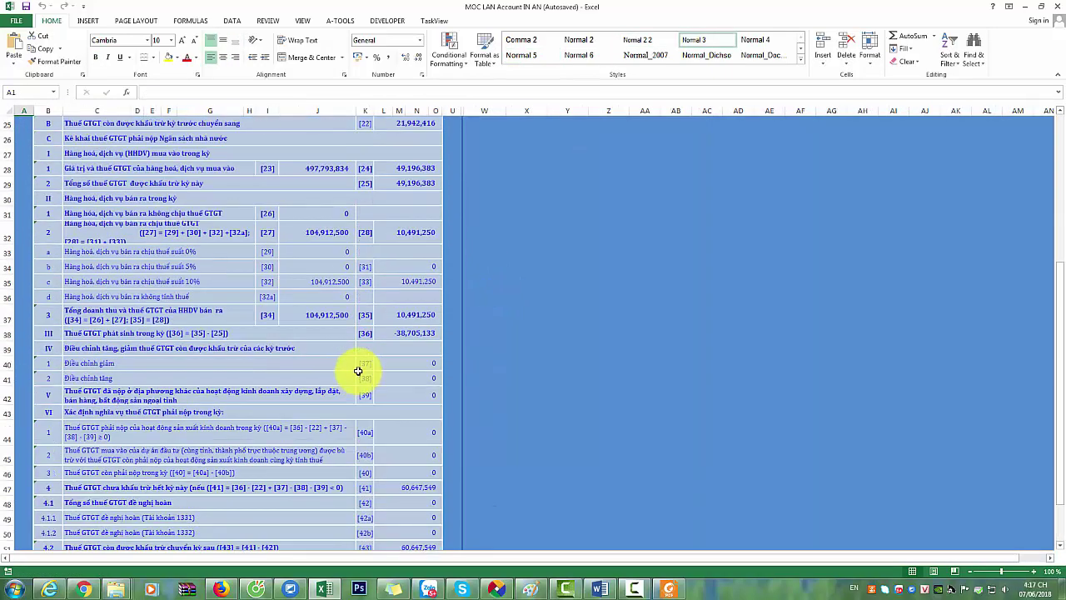
{"action": "scroll", "coordinate": [356, 369], "scroll_direction": "up", "scroll_amount": 5}
{"action": "scroll", "coordinate": [375, 280], "scroll_direction": "up", "scroll_amount": 1}
Open the salary payment table and view payroll for months 03, 06, then 01.
{"action": "left_click", "coordinate": [416, 146]}
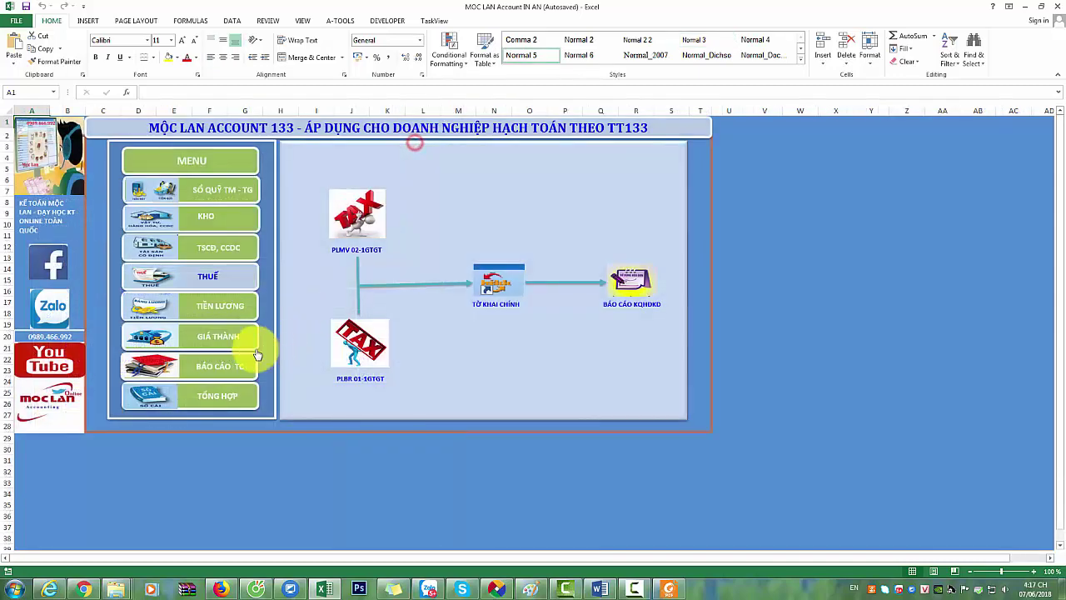
{"action": "left_click", "coordinate": [209, 310]}
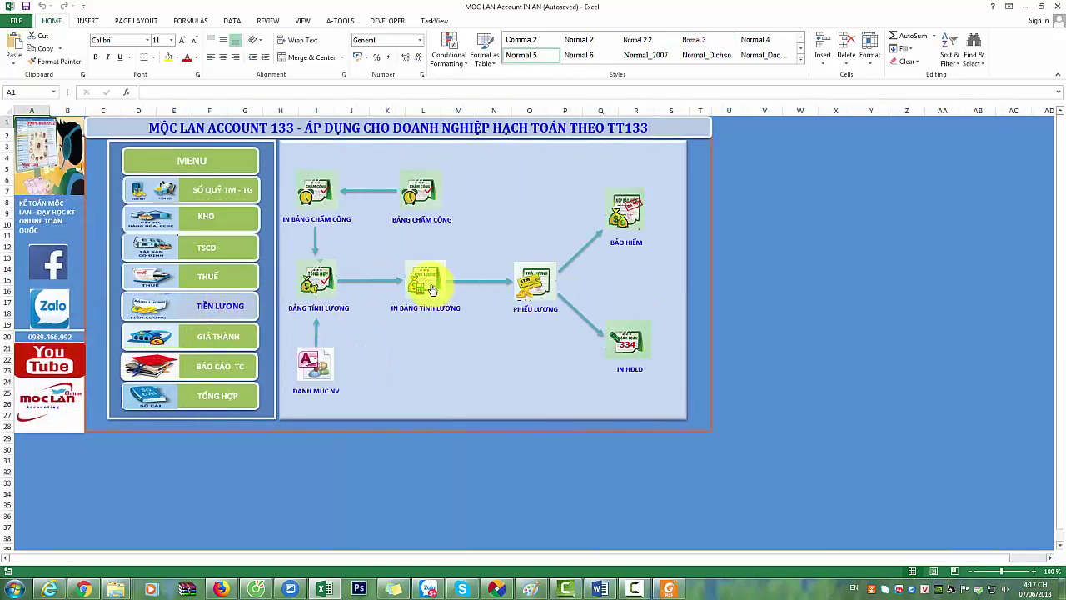
{"action": "left_click", "coordinate": [431, 288]}
{"action": "left_click", "coordinate": [70, 142]}
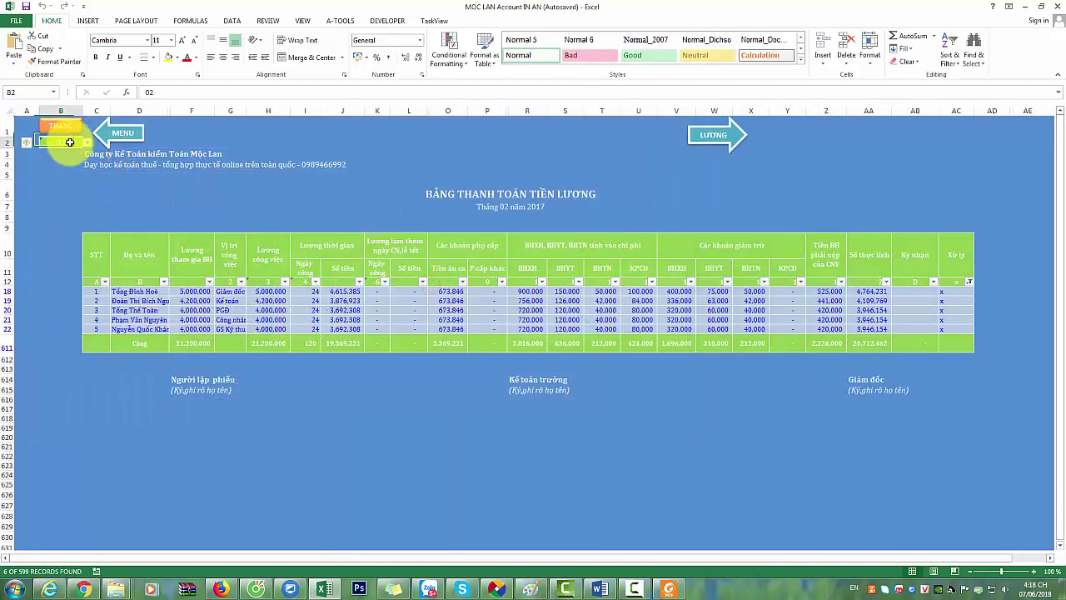
{"action": "left_click", "coordinate": [72, 164]}
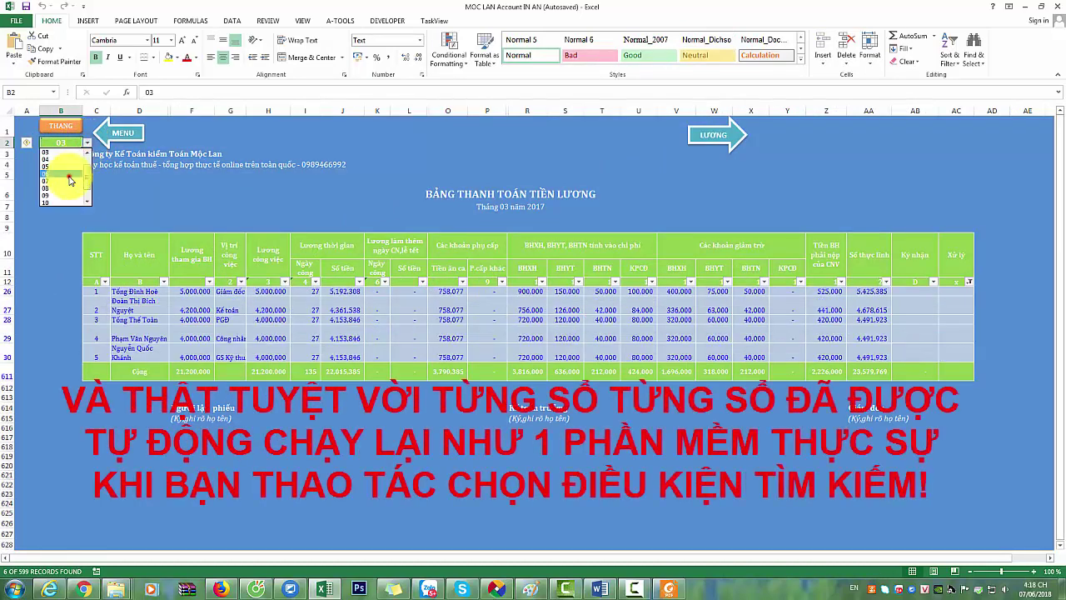
{"action": "left_click", "coordinate": [69, 174]}
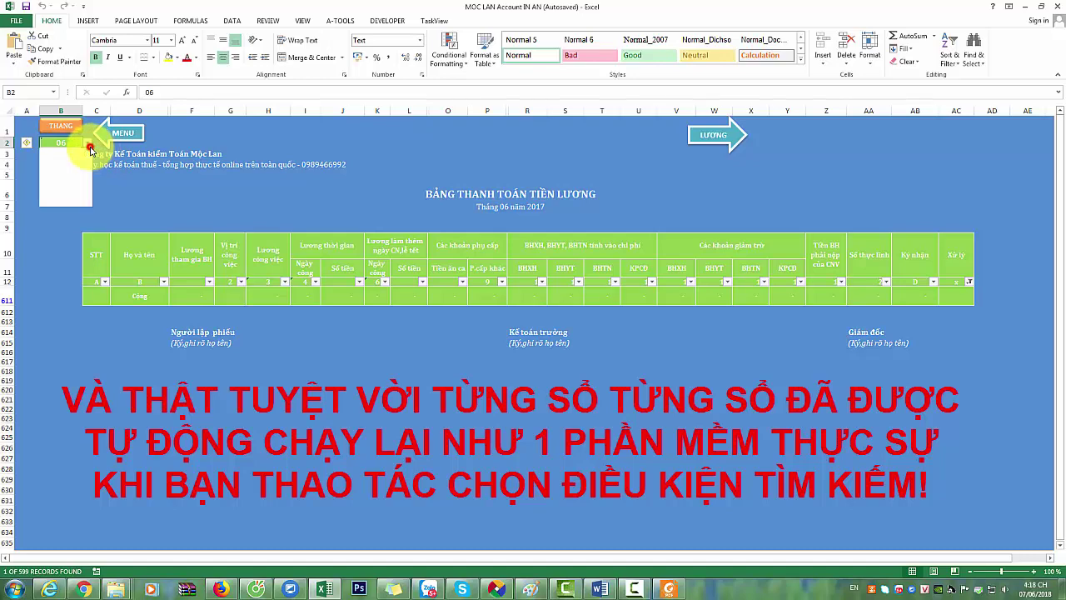
{"action": "left_click", "coordinate": [74, 159]}
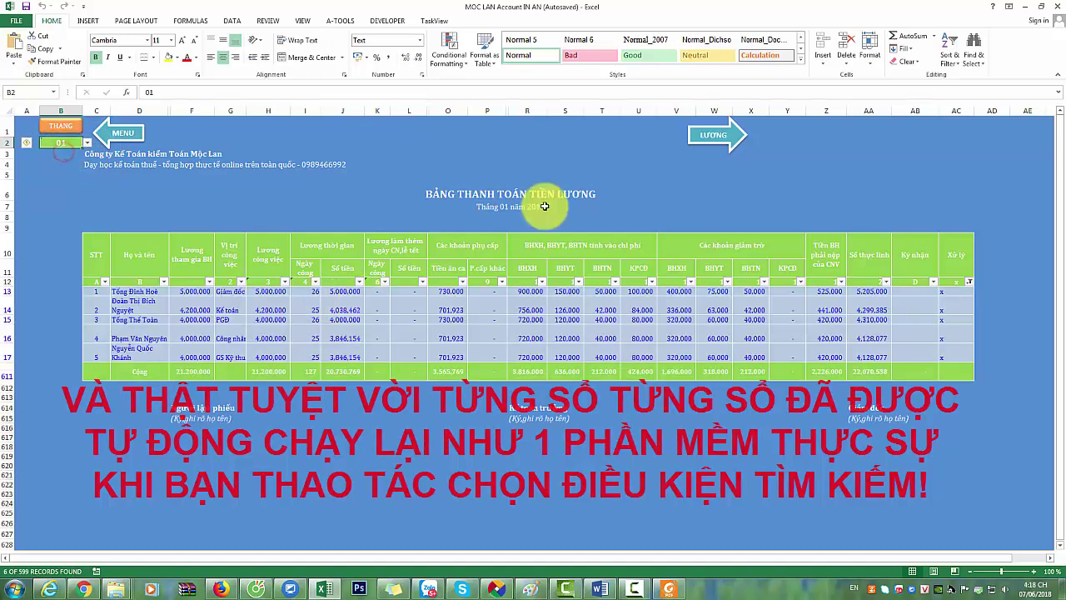
{"action": "left_click", "coordinate": [693, 141]}
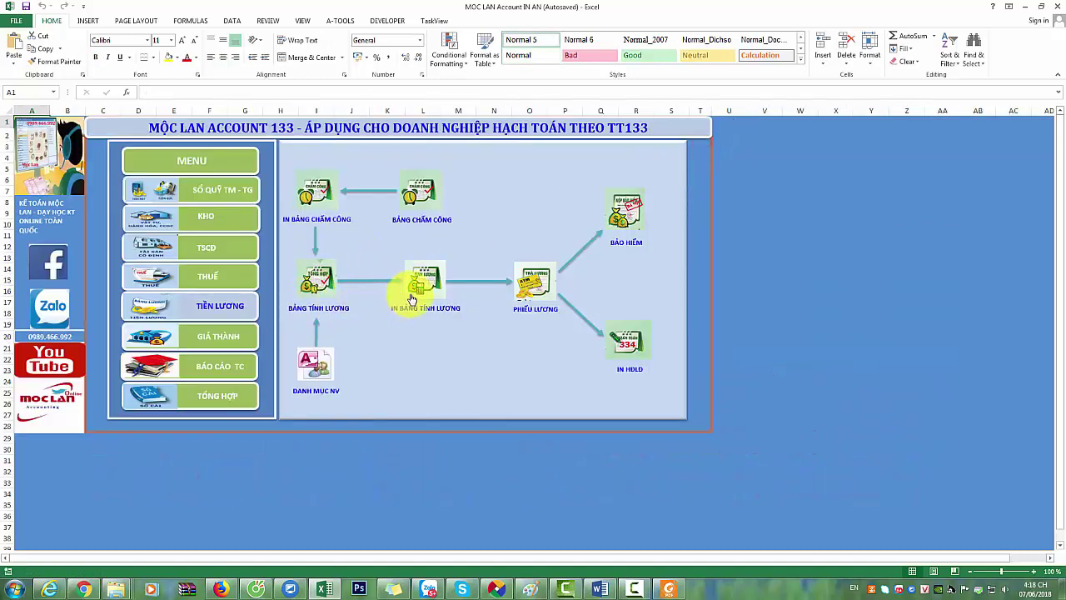
Open BẢNG CHẤM CÔNG and switch it to months 05, 01, then 02.
{"action": "left_click", "coordinate": [316, 214]}
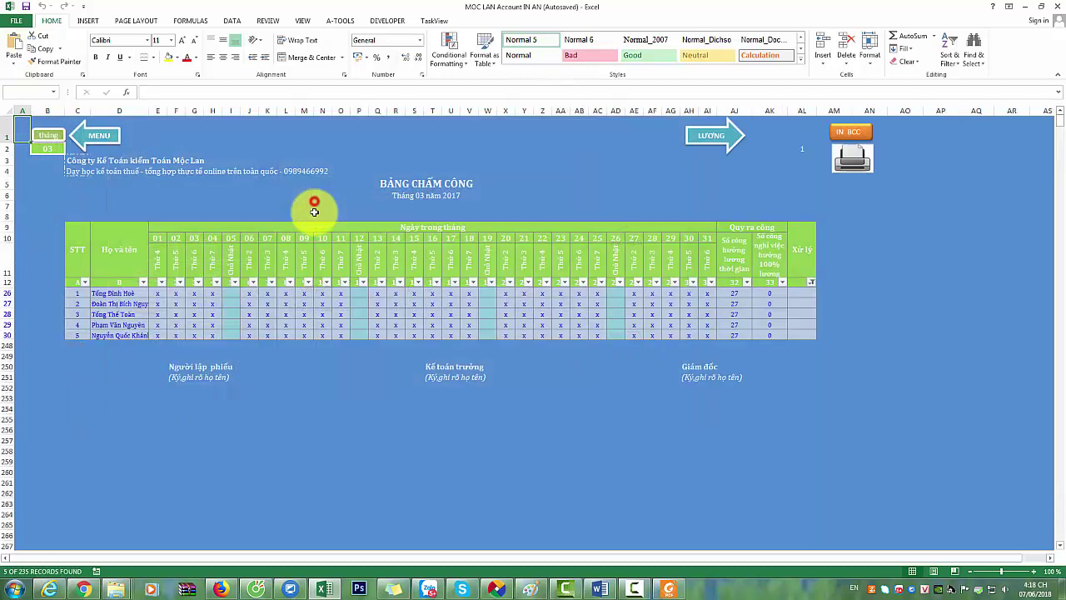
{"action": "left_click", "coordinate": [58, 173]}
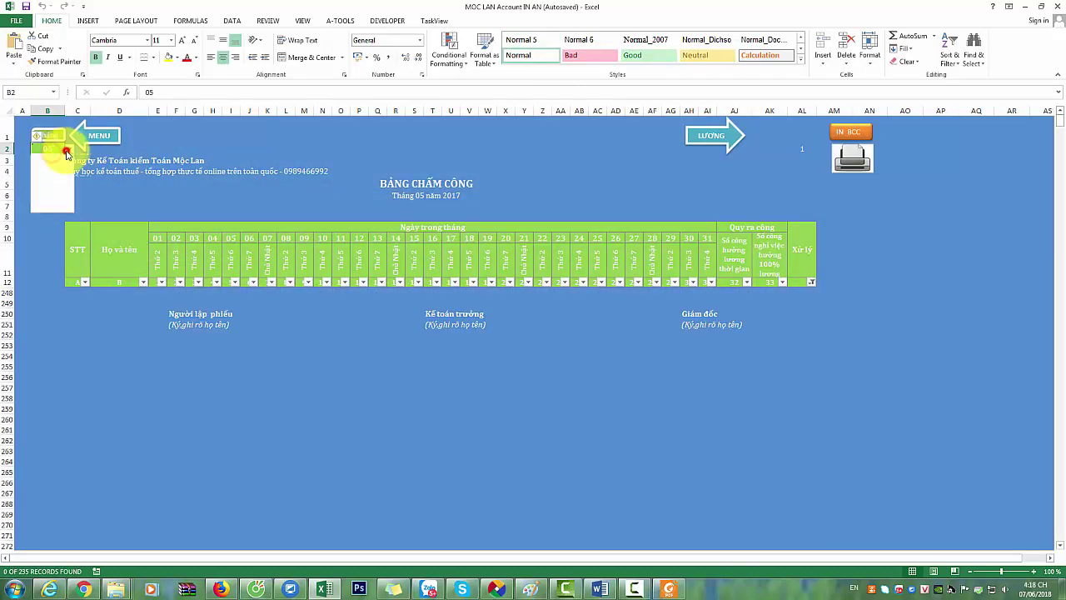
{"action": "left_click", "coordinate": [51, 159]}
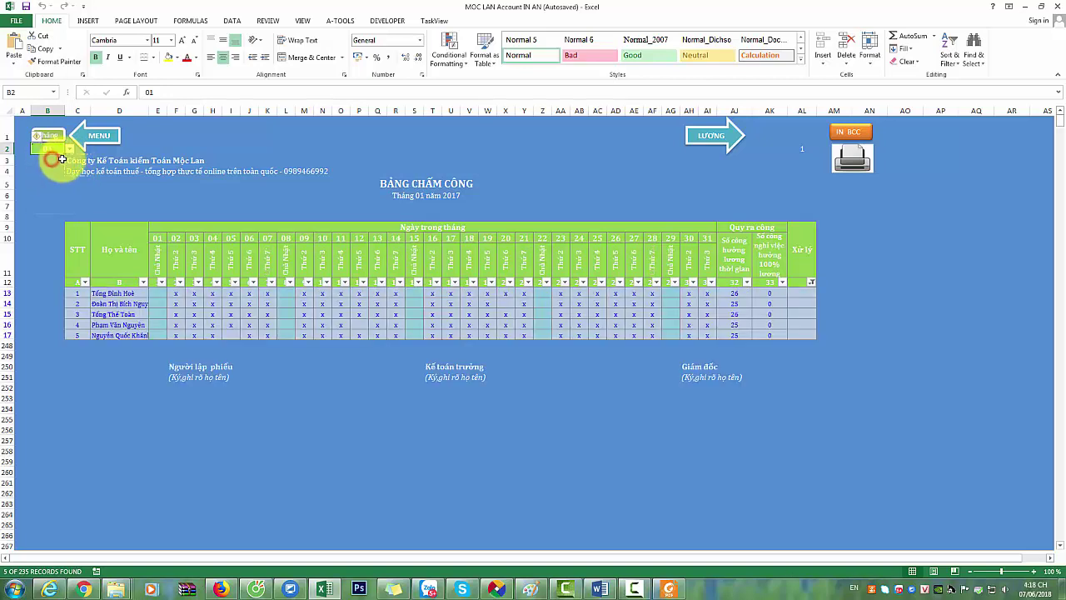
{"action": "left_click", "coordinate": [47, 167]}
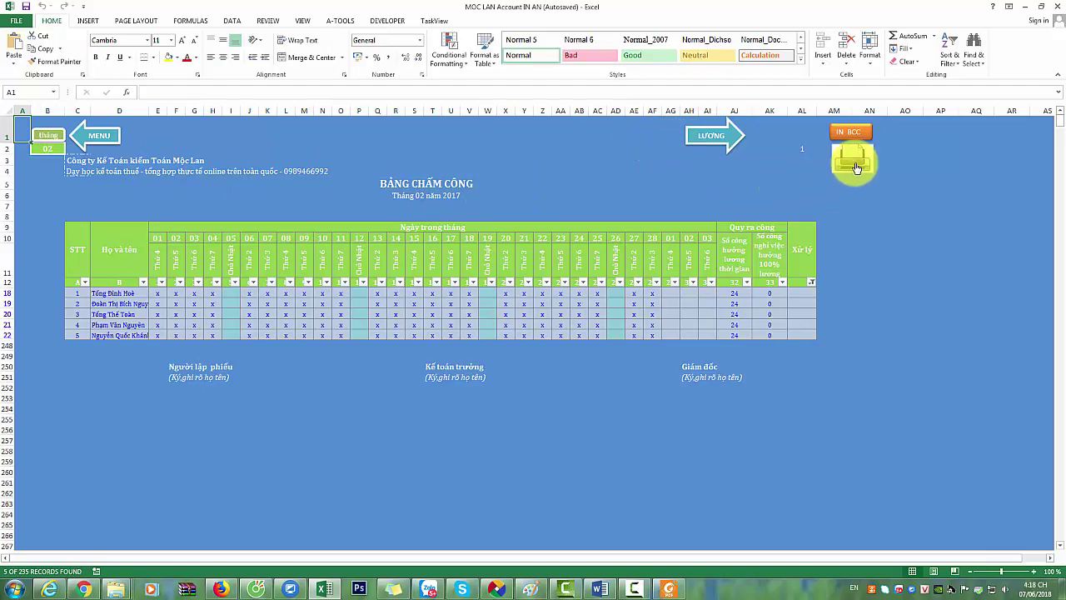
{"action": "left_click", "coordinate": [715, 137]}
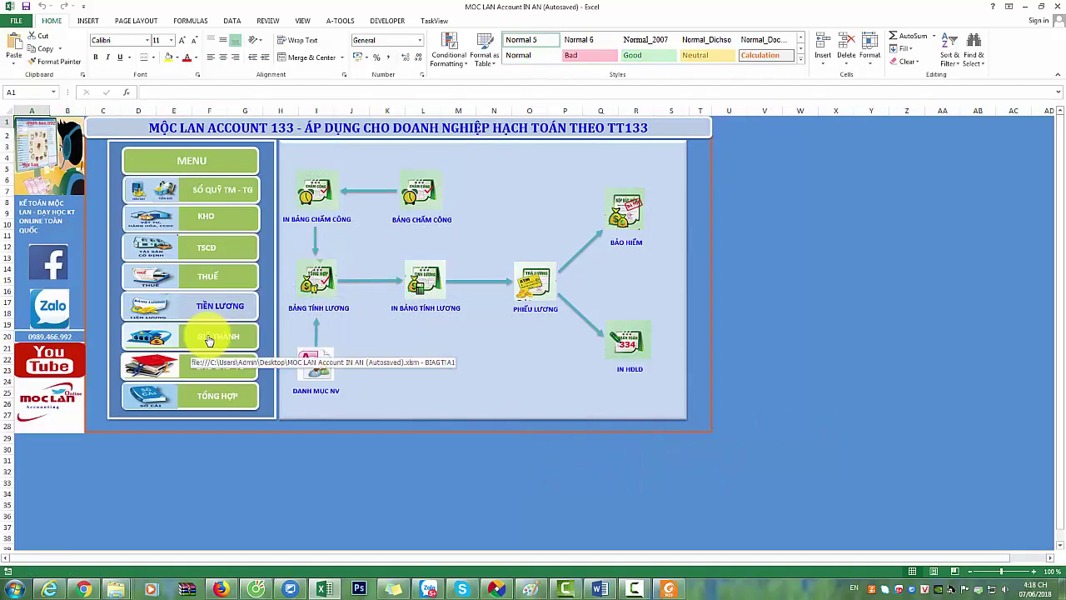
Open the BẢNG CÂN ĐỐI TÀI KHOẢN trial balance sheet from the financial statements flowchart.
{"action": "left_click", "coordinate": [209, 338]}
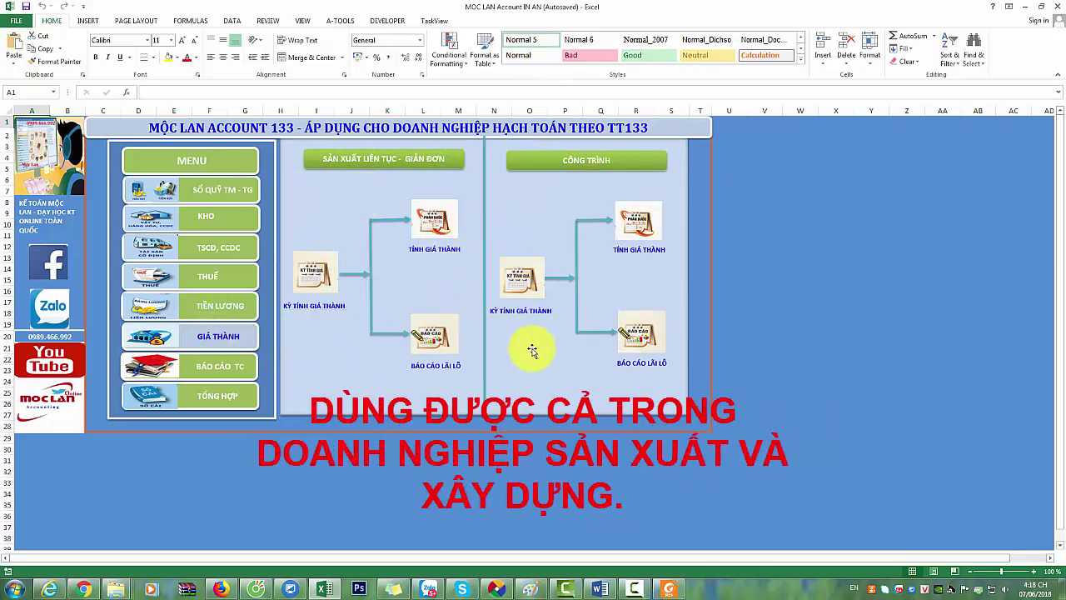
{"action": "left_click", "coordinate": [211, 366]}
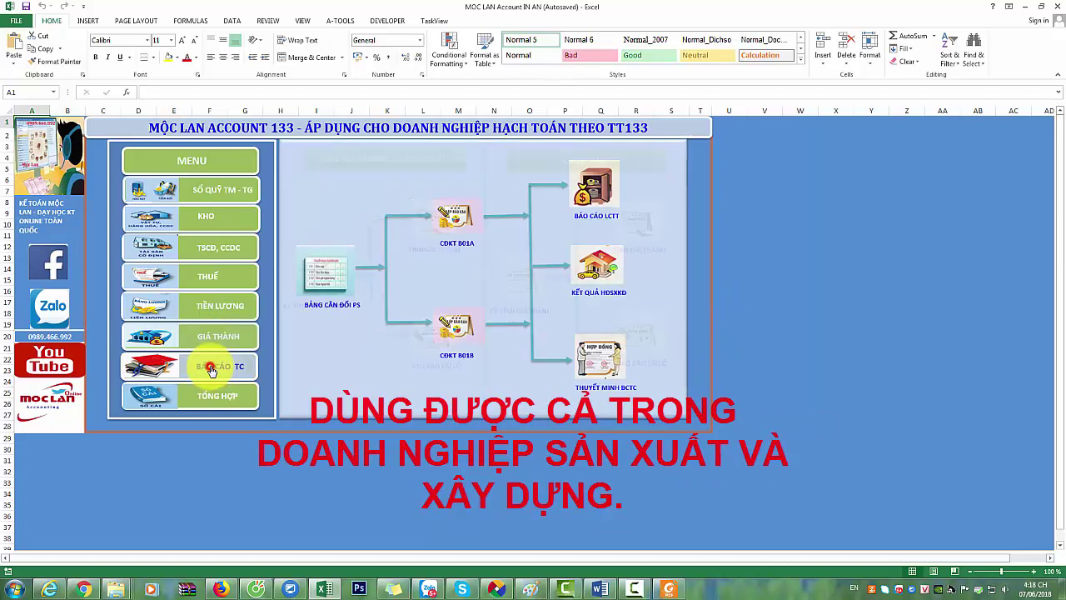
{"action": "left_click", "coordinate": [334, 279]}
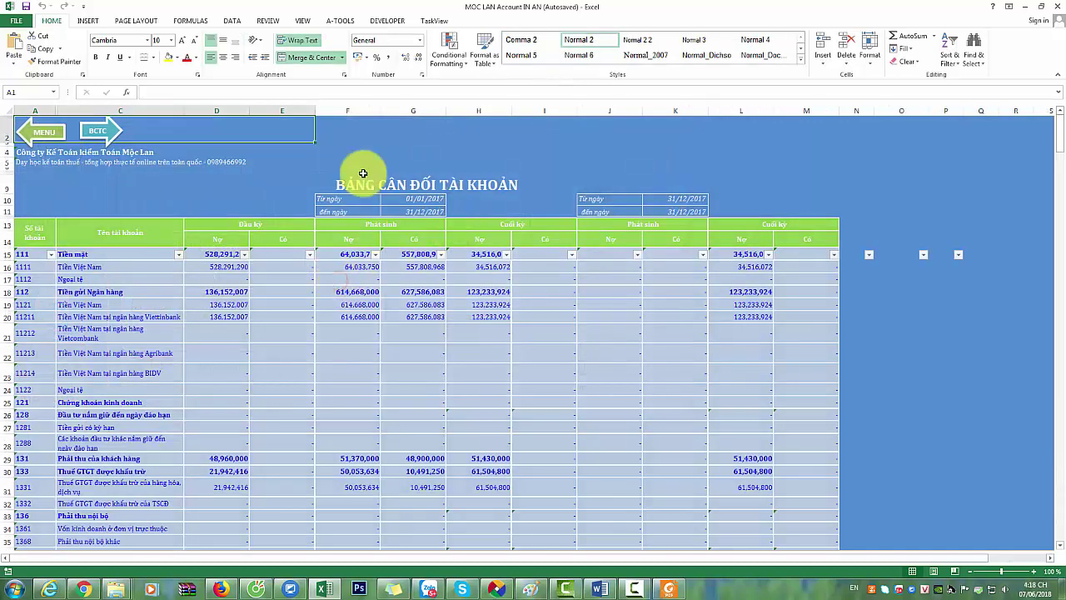
{"action": "left_click", "coordinate": [57, 138]}
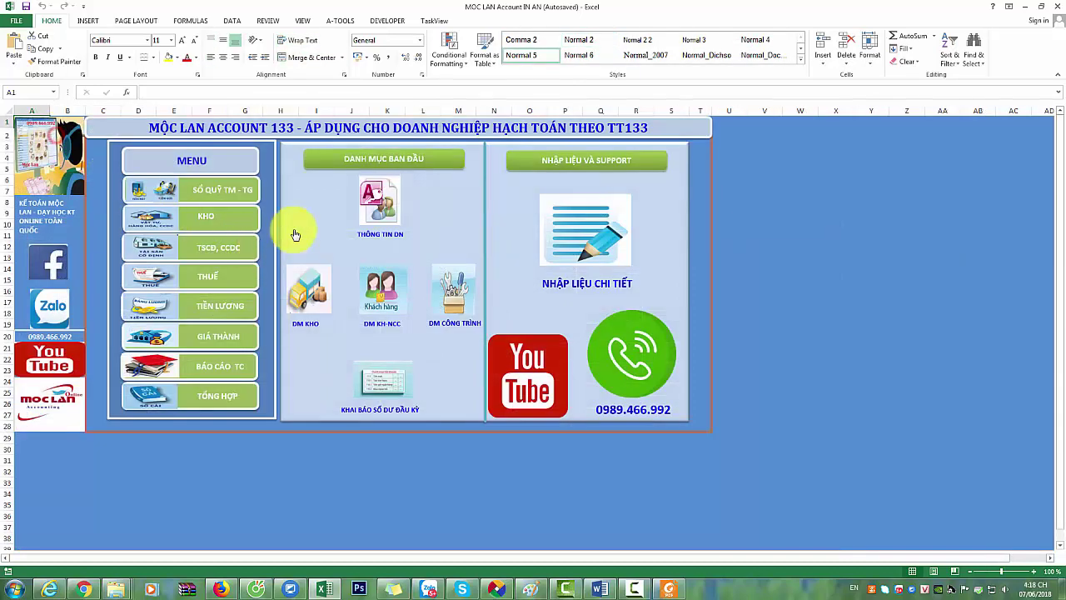
{"action": "left_click", "coordinate": [211, 367]}
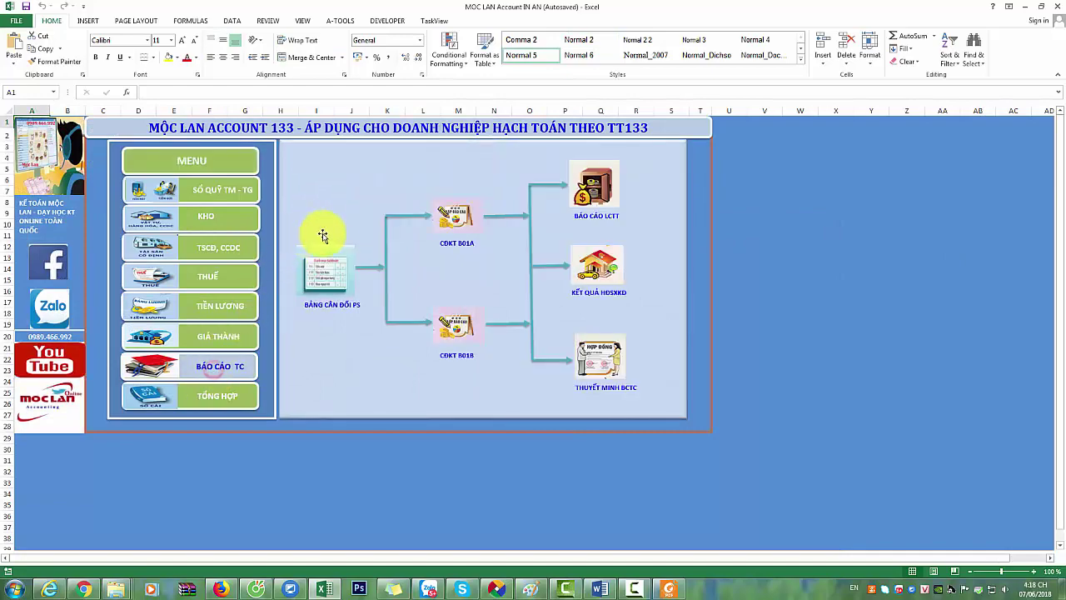
{"action": "left_click", "coordinate": [357, 271]}
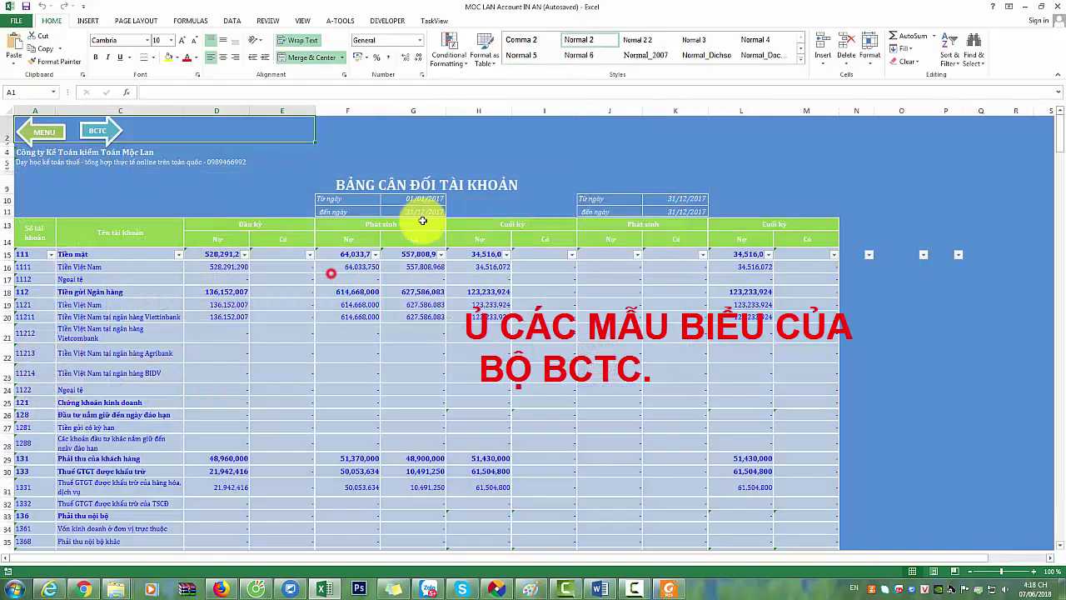
{"action": "left_click", "coordinate": [97, 136]}
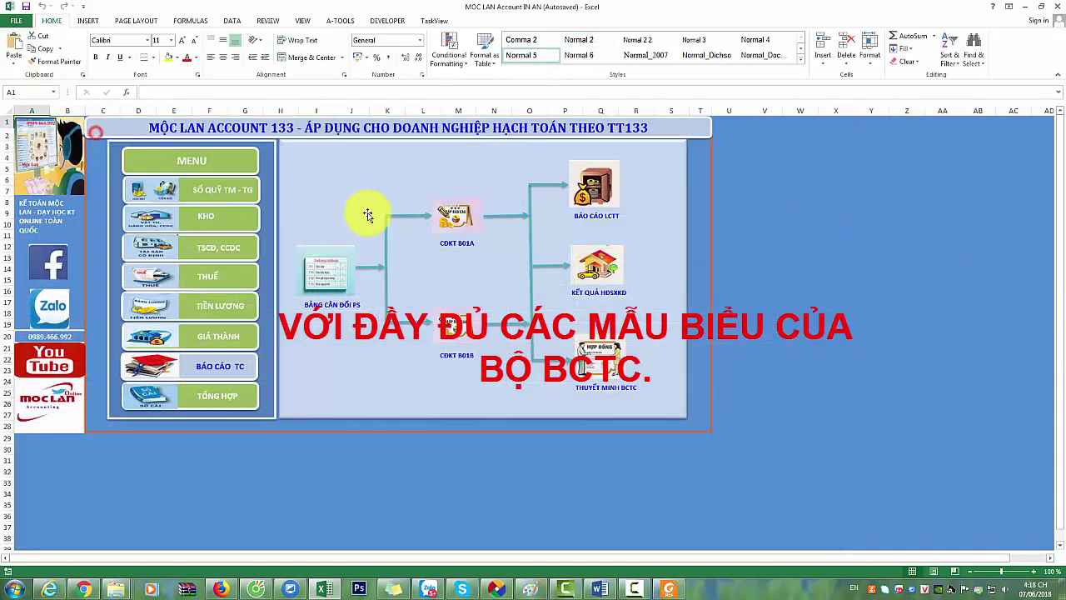
Review the B01a-DNN and B01b-DNN balance sheets.
{"action": "left_click", "coordinate": [454, 221]}
{"action": "left_click", "coordinate": [535, 143]}
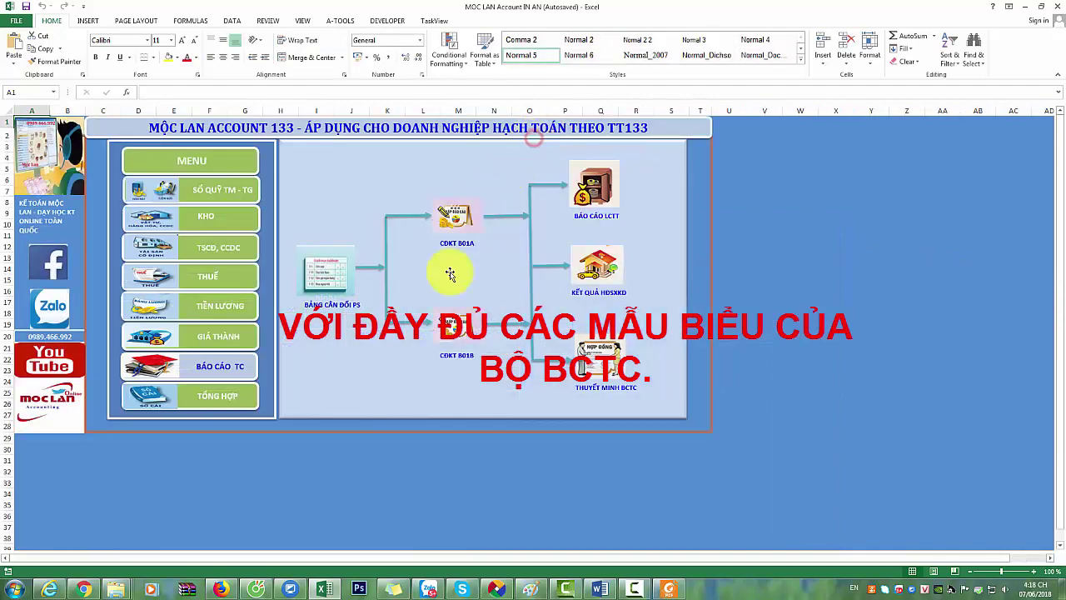
{"action": "left_click", "coordinate": [460, 316]}
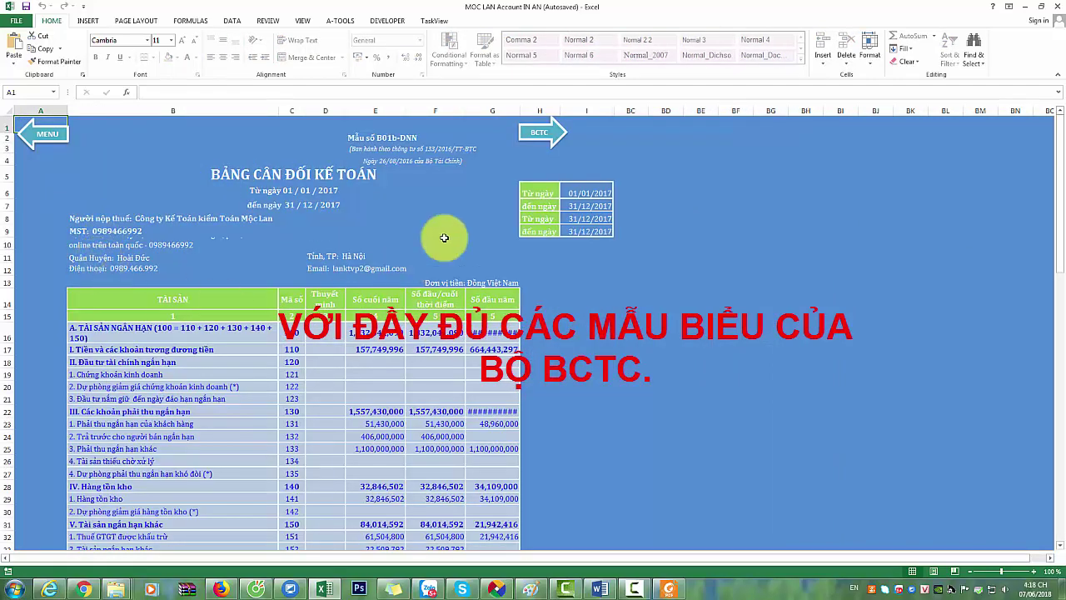
{"action": "scroll", "coordinate": [434, 266], "scroll_direction": "down", "scroll_amount": 3}
{"action": "scroll", "coordinate": [435, 275], "scroll_direction": "down", "scroll_amount": 1}
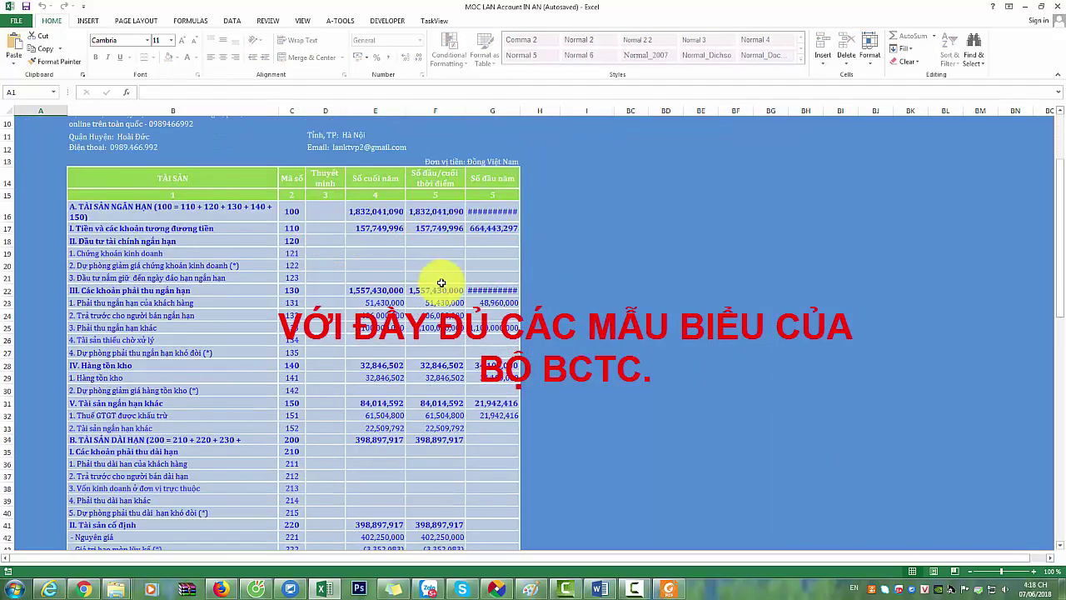
{"action": "scroll", "coordinate": [436, 275], "scroll_direction": "up", "scroll_amount": 3}
{"action": "scroll", "coordinate": [468, 269], "scroll_direction": "up", "scroll_amount": 1}
{"action": "left_click", "coordinate": [530, 148]}
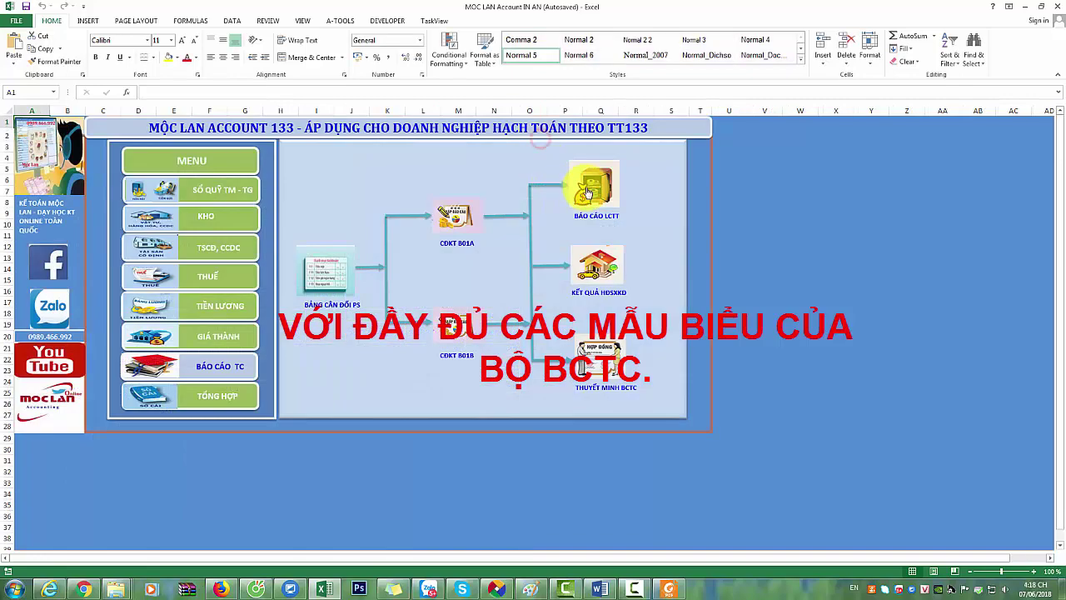
Review the B03-DNN cash flow, B02-DNN income statement and B09-DNN notes sheets.
{"action": "left_click", "coordinate": [588, 187]}
{"action": "left_click", "coordinate": [591, 133]}
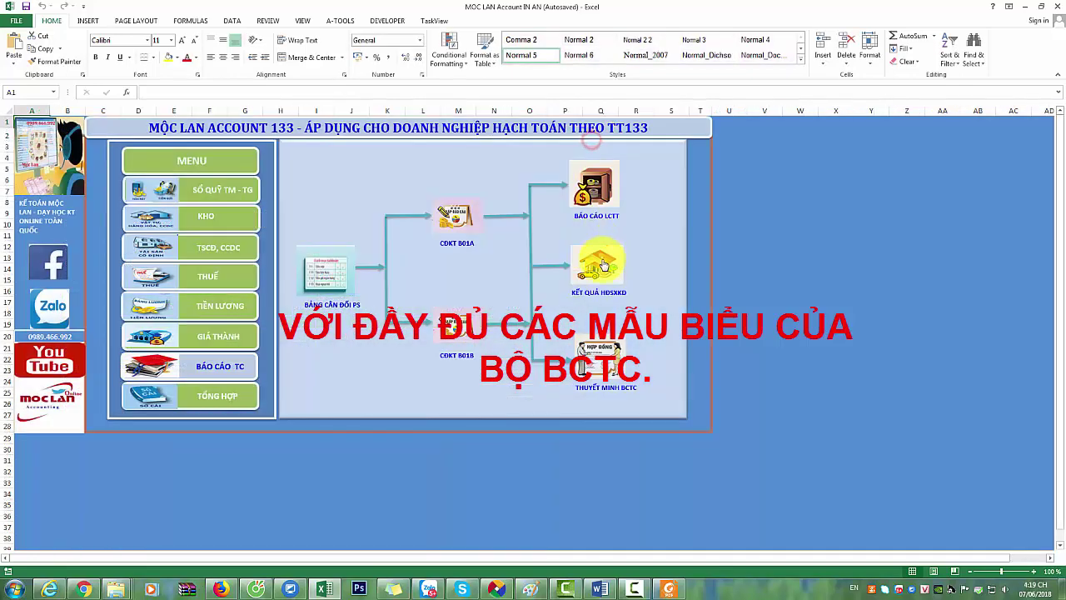
{"action": "left_click", "coordinate": [599, 263]}
{"action": "left_click", "coordinate": [593, 135]}
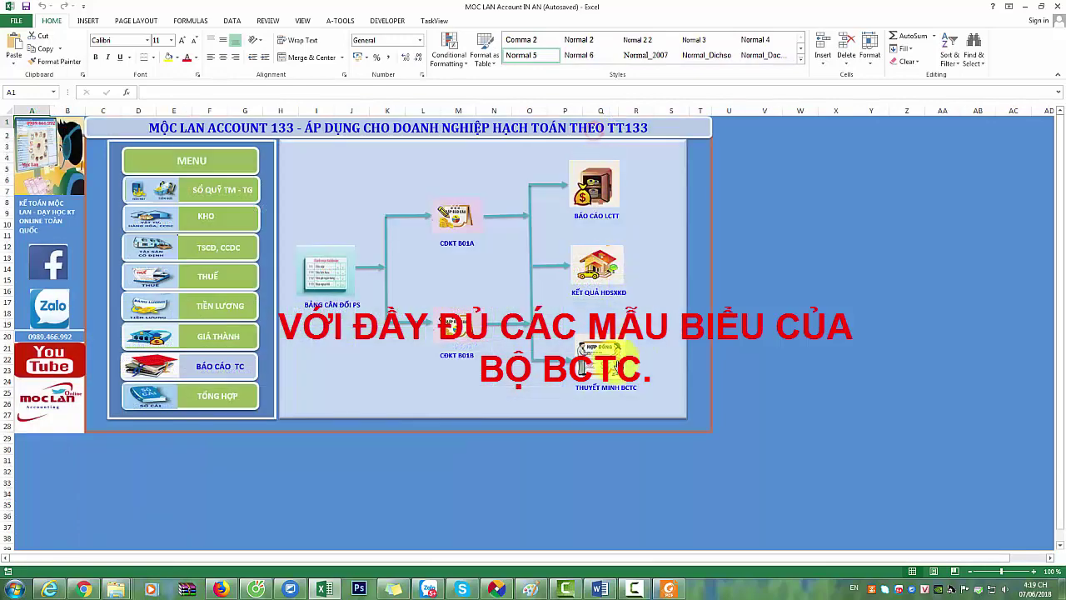
{"action": "left_click", "coordinate": [628, 305]}
{"action": "scroll", "coordinate": [610, 333], "scroll_direction": "up", "scroll_amount": 1}
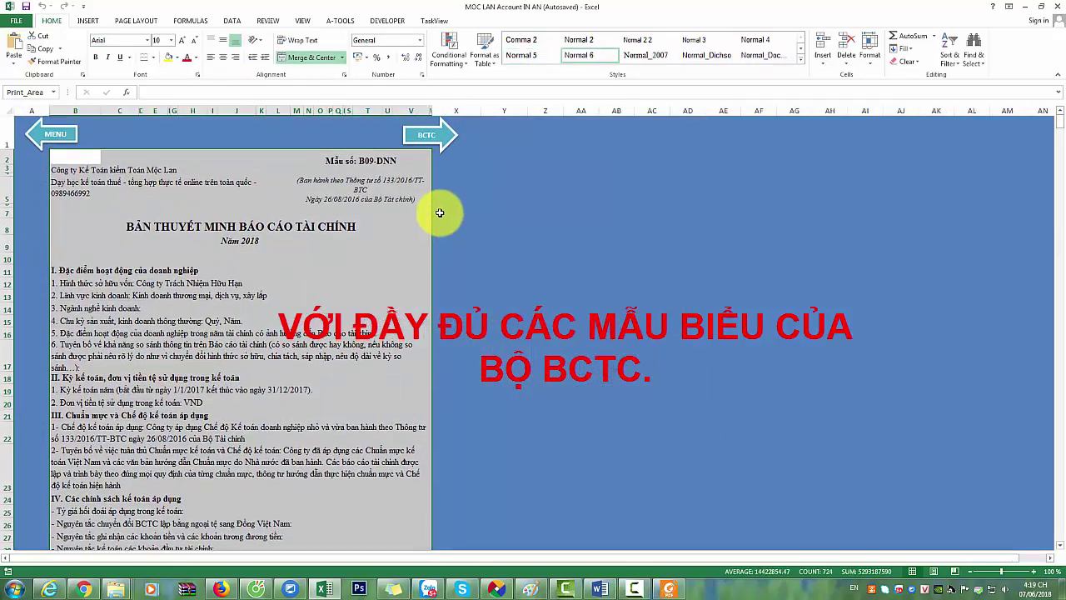
{"action": "left_click", "coordinate": [433, 140]}
Open the debt summary and switch its account from 131 receivables to 331 payables.
{"action": "left_click", "coordinate": [219, 394]}
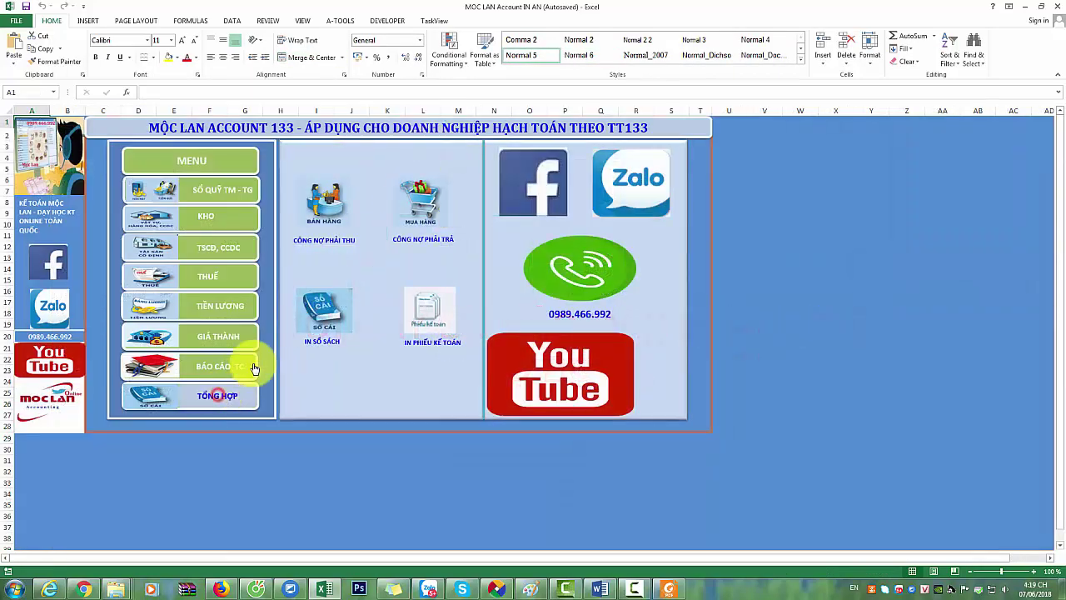
{"action": "left_click", "coordinate": [326, 208]}
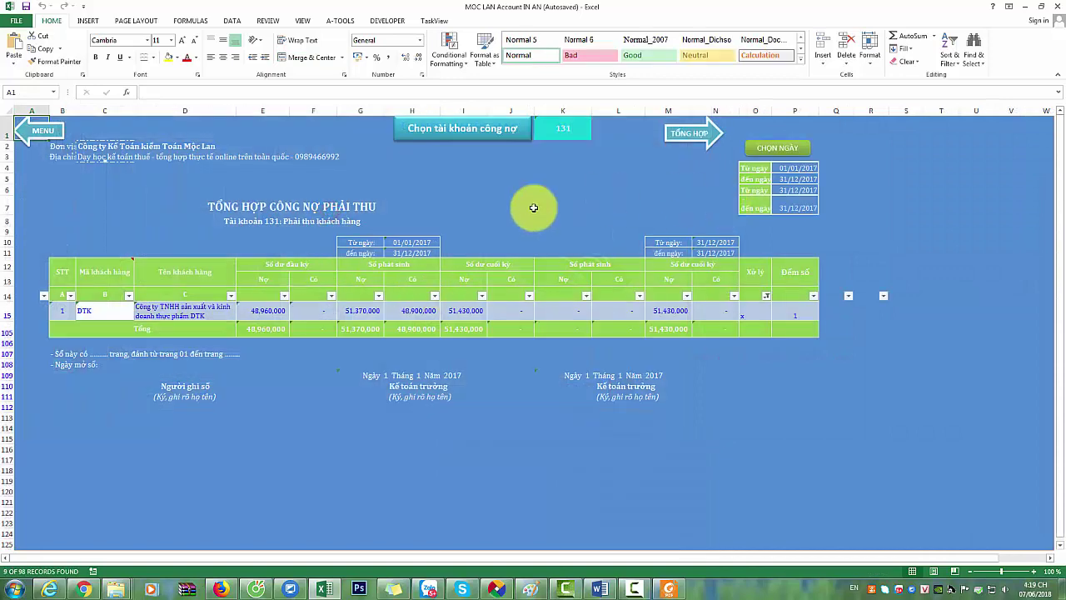
{"action": "left_click", "coordinate": [567, 128]}
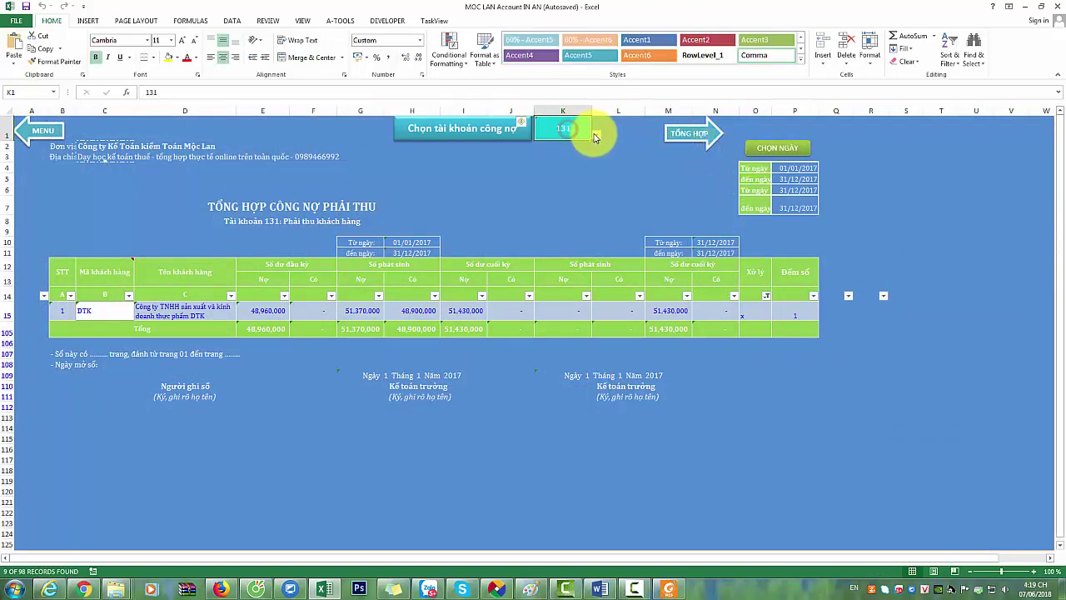
{"action": "left_click", "coordinate": [575, 150]}
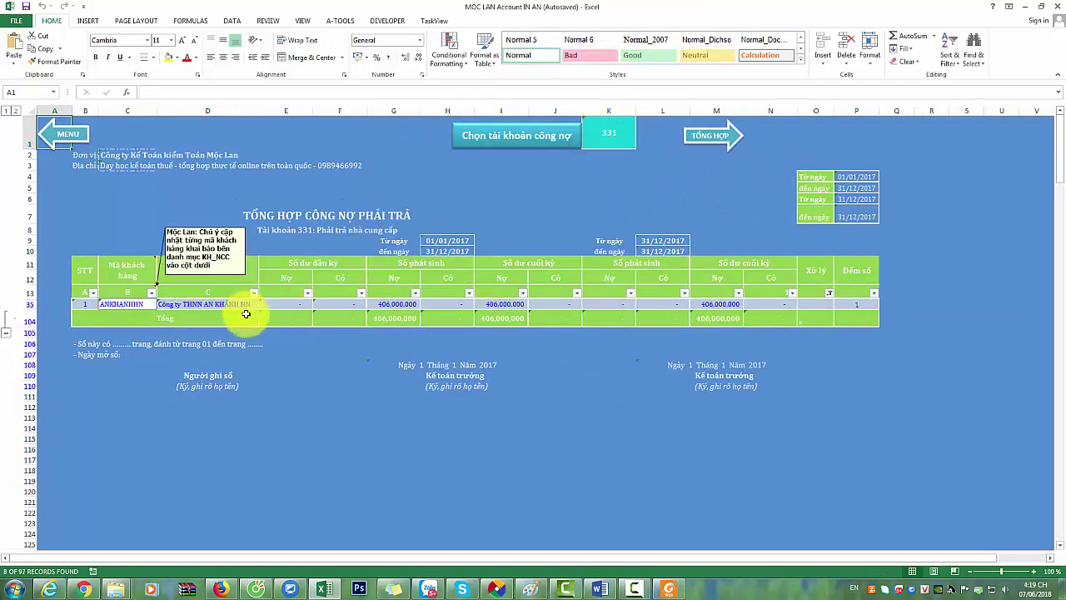
View accounting voucher MH001 on the PHIẾU KẾ TOÁN sheet, then return to the main menu.
{"action": "left_click", "coordinate": [706, 137]}
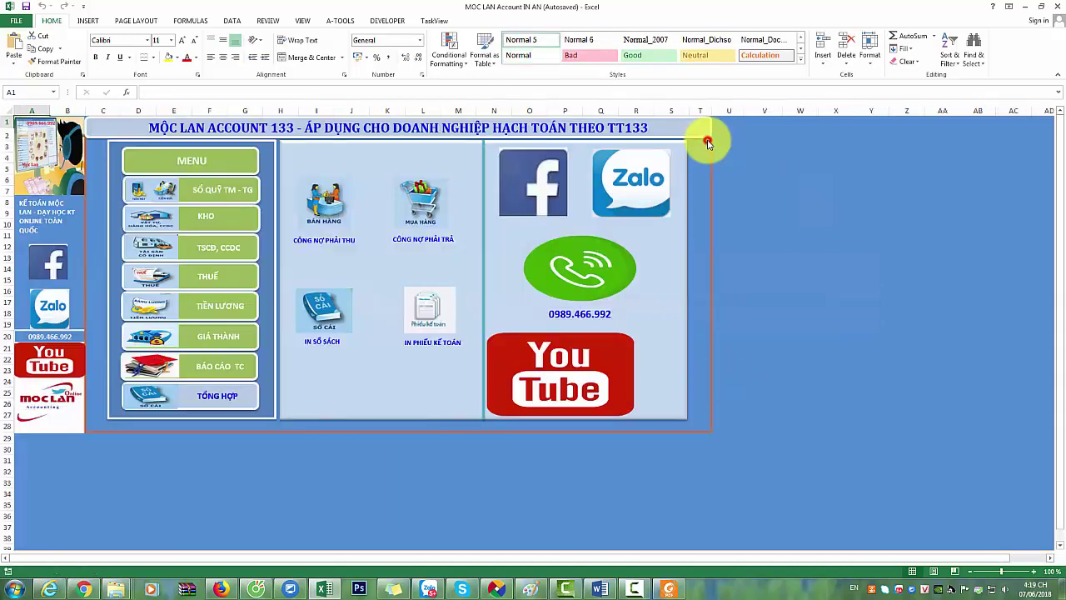
{"action": "left_click", "coordinate": [431, 313]}
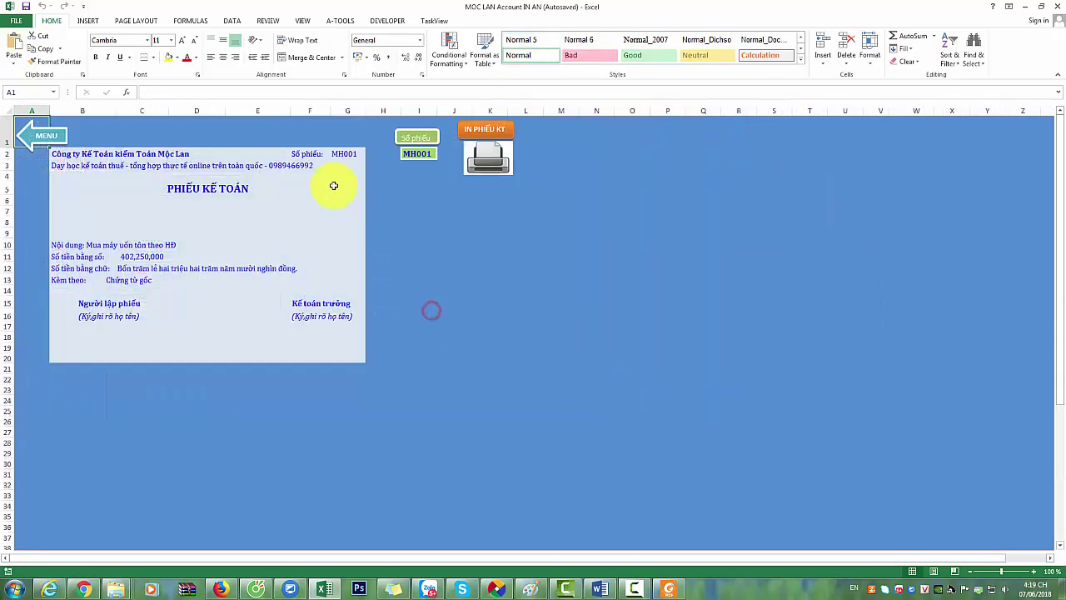
{"action": "left_click", "coordinate": [60, 145]}
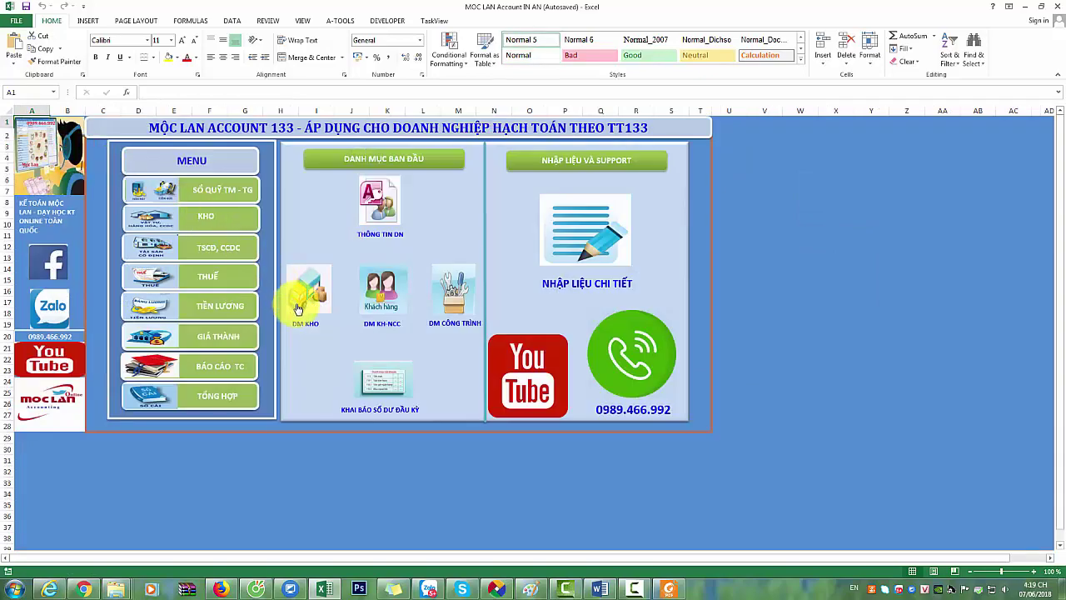
Browse the IN SỔ ledger options, BÁO CÁO TC and GIÁ THÀNH flows, ending on TỔNG HỢP.
{"action": "left_click", "coordinate": [223, 391]}
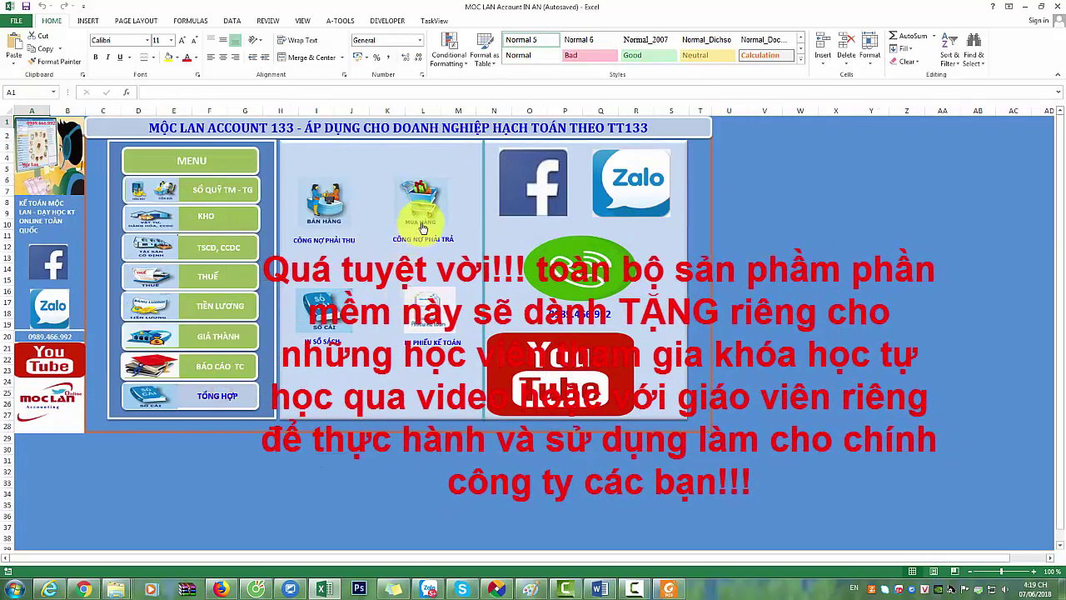
{"action": "left_click", "coordinate": [316, 323]}
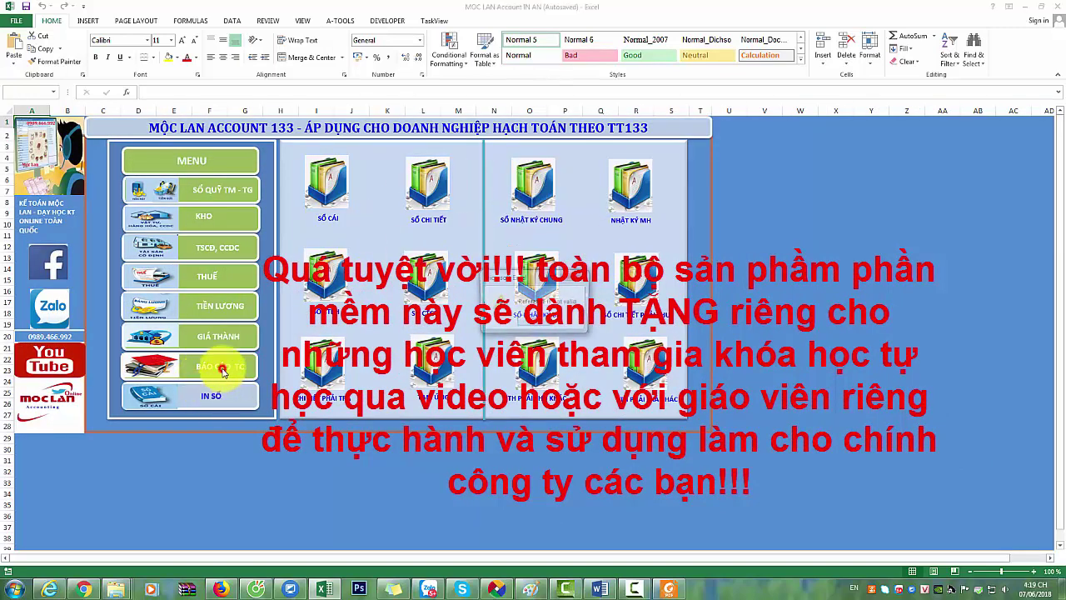
{"action": "left_click", "coordinate": [226, 161]}
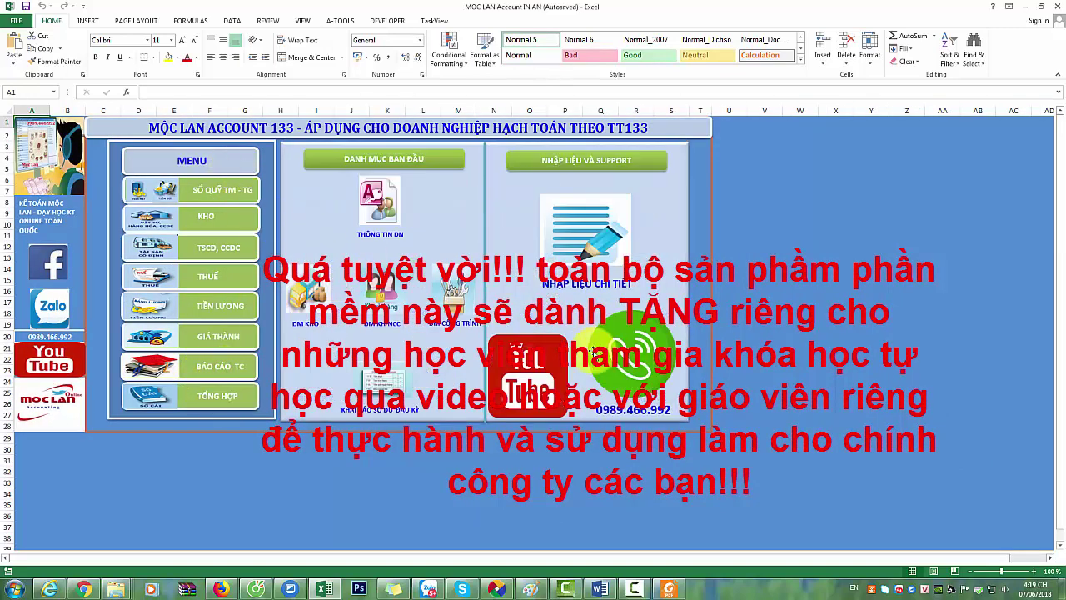
{"action": "left_click", "coordinate": [231, 366]}
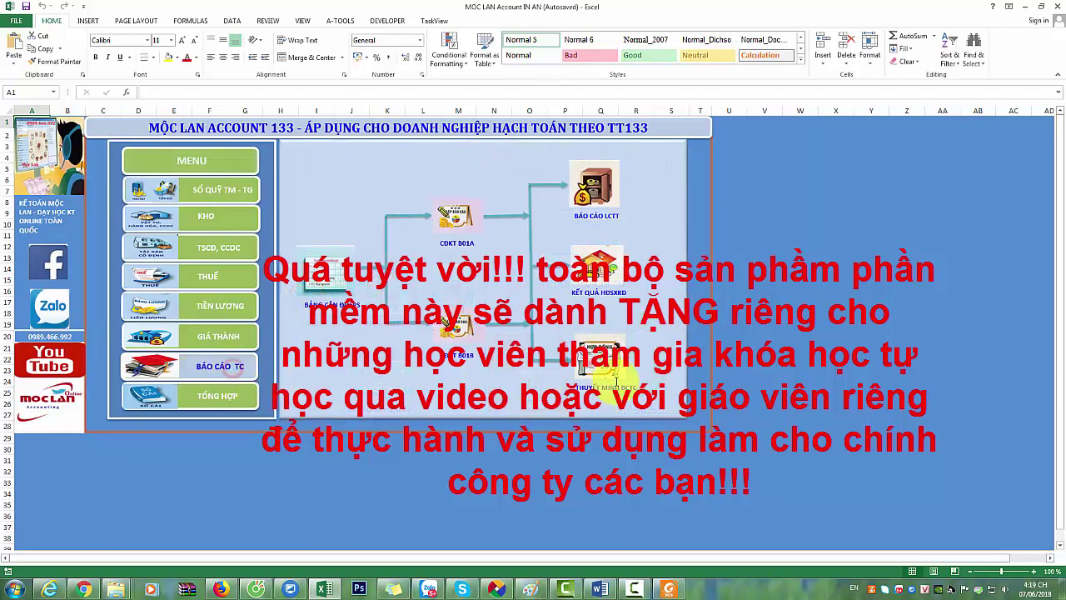
{"action": "left_click", "coordinate": [215, 340]}
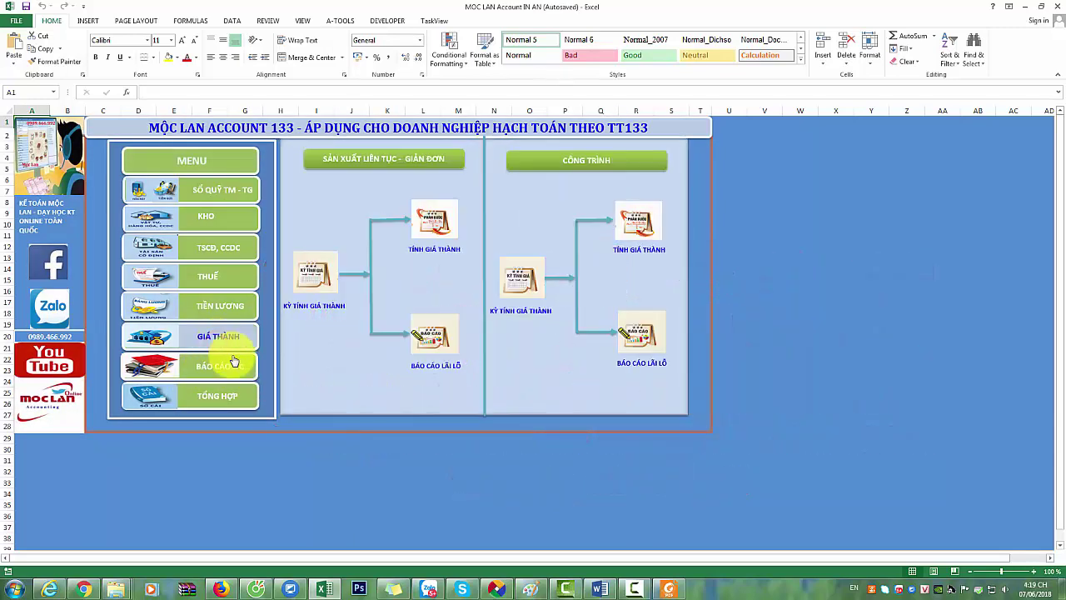
{"action": "left_click", "coordinate": [199, 399]}
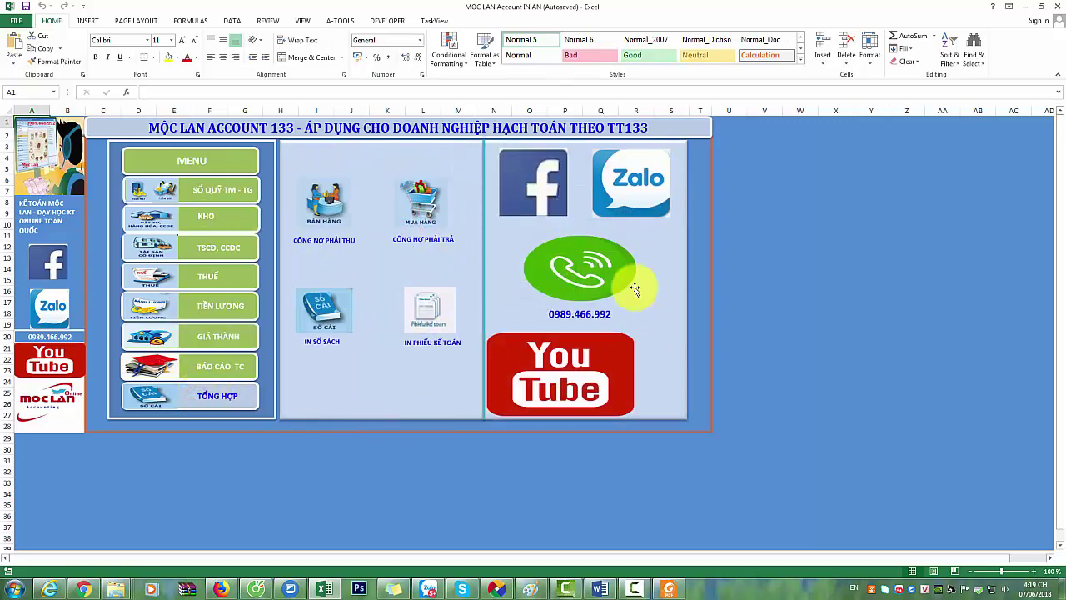